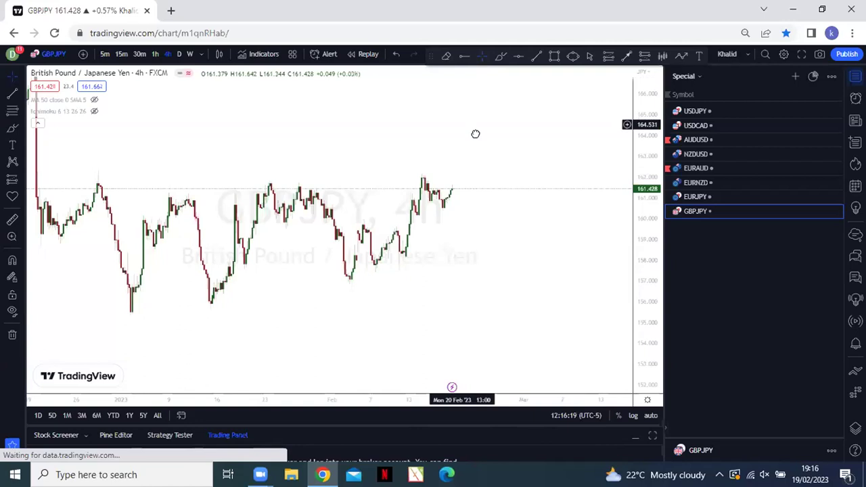
# - Switch to the AUDUSD 4-hour chart and pan to review its 0.71298, 0.70148 and 0.68697 levels
pyautogui.moveTo(476, 134); pyautogui.dragTo(476, 131)
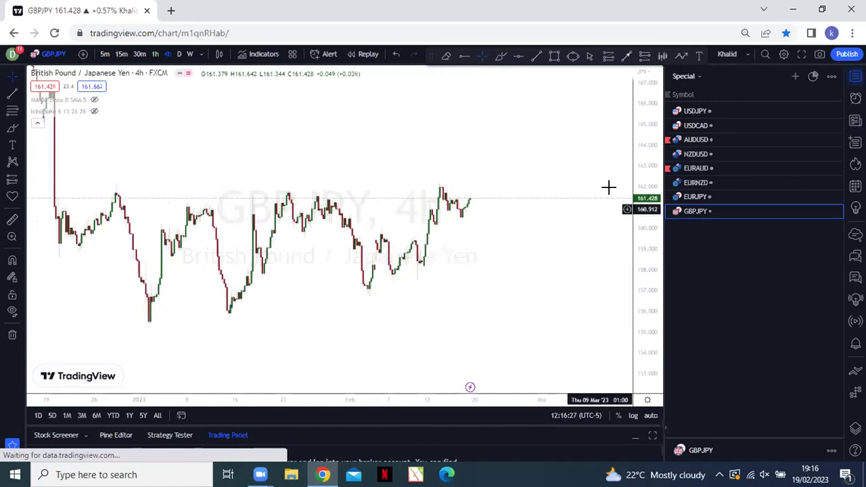
pyautogui.click(691, 137)
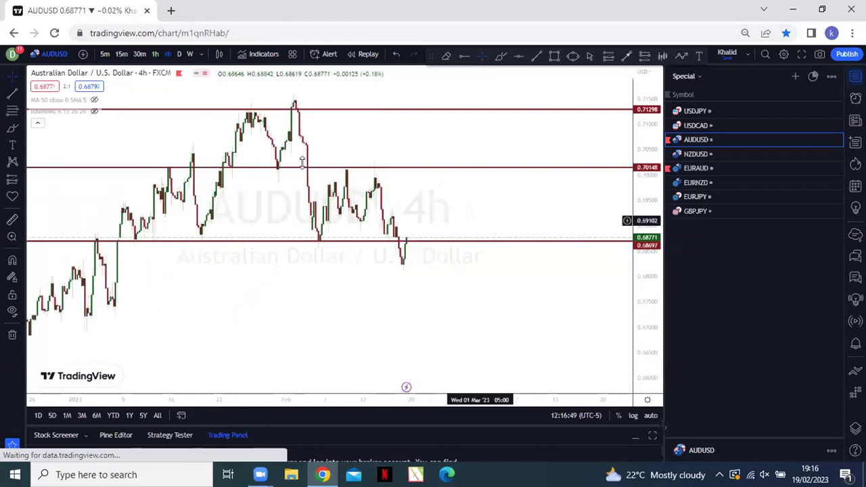
pyautogui.hscroll(-1, 284, 231)
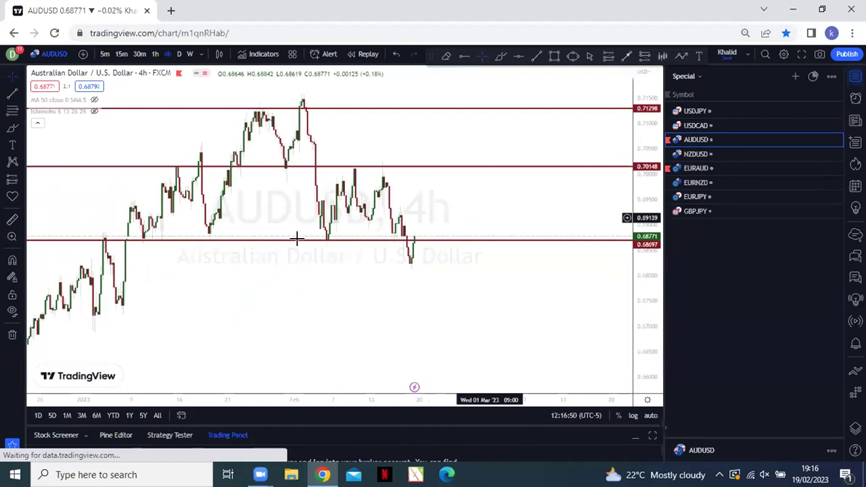
pyautogui.hscroll(-3, 297, 238)
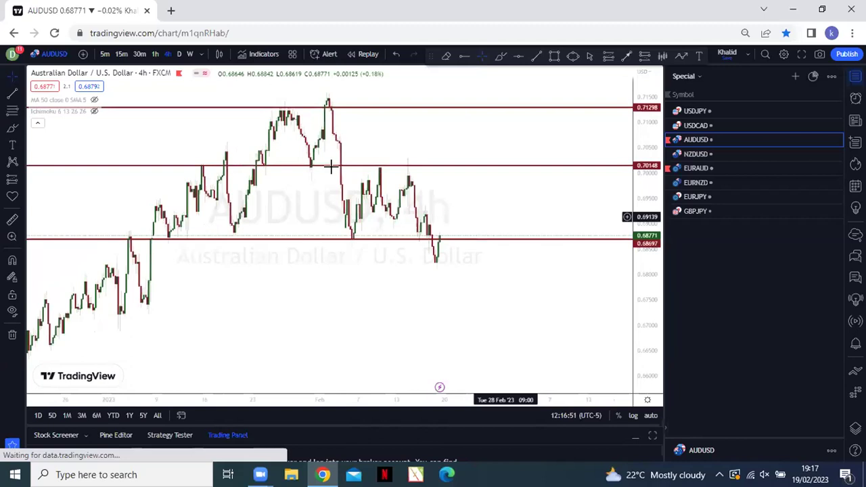
pyautogui.hscroll(5, 349, 276)
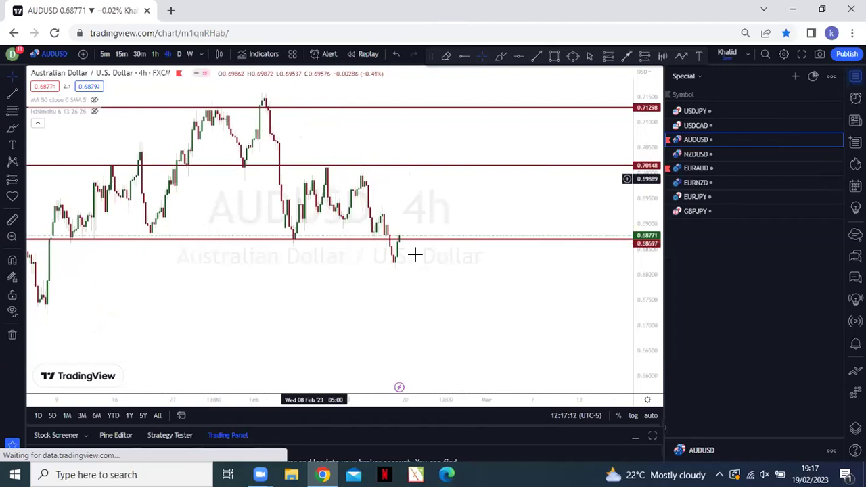
pyautogui.moveTo(415, 254)
pyautogui.mouseDown()
pyautogui.moveTo(437, 266)
pyautogui.moveTo(473, 197)
pyautogui.mouseUp()
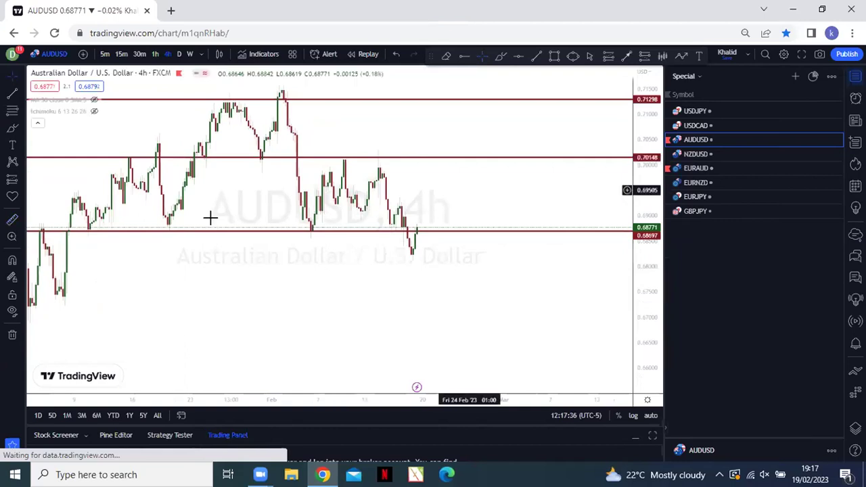
pyautogui.scroll(-2, 513, 196)
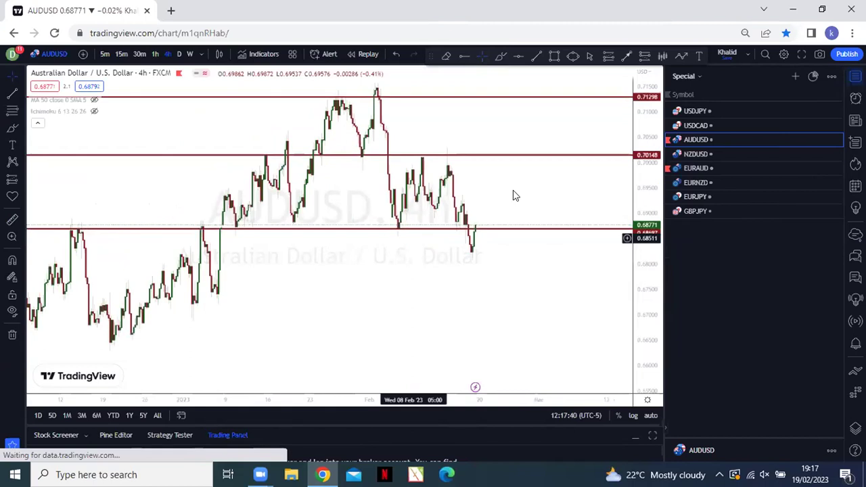
# - Put GBPJPY on 4-hour candles and add a horizontal line at the 162.087 swing highs
pyautogui.click(689, 212)
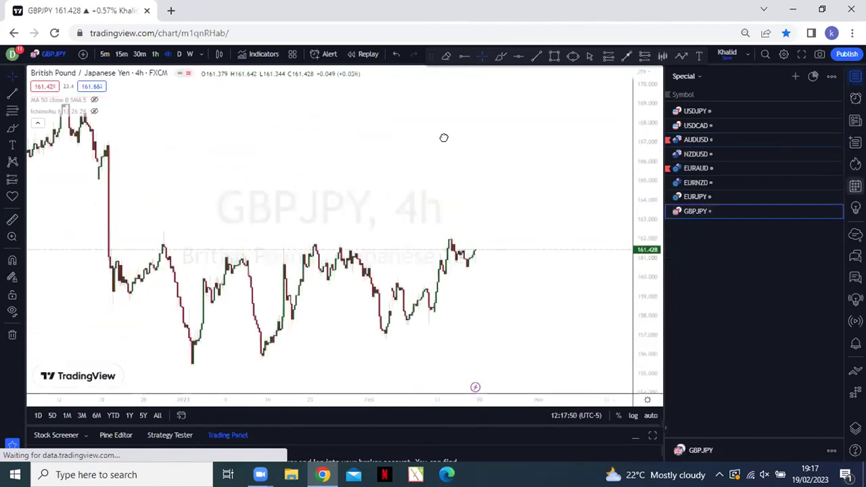
pyautogui.click(168, 54)
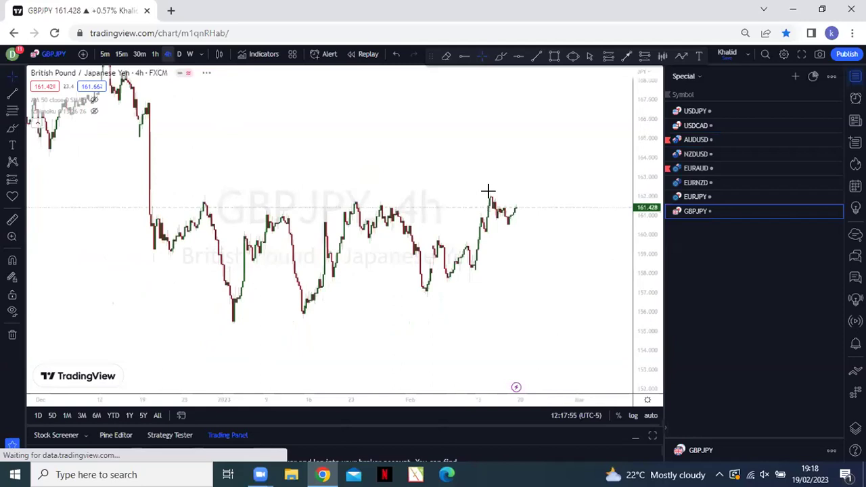
pyautogui.hotkey('alt', 'h')
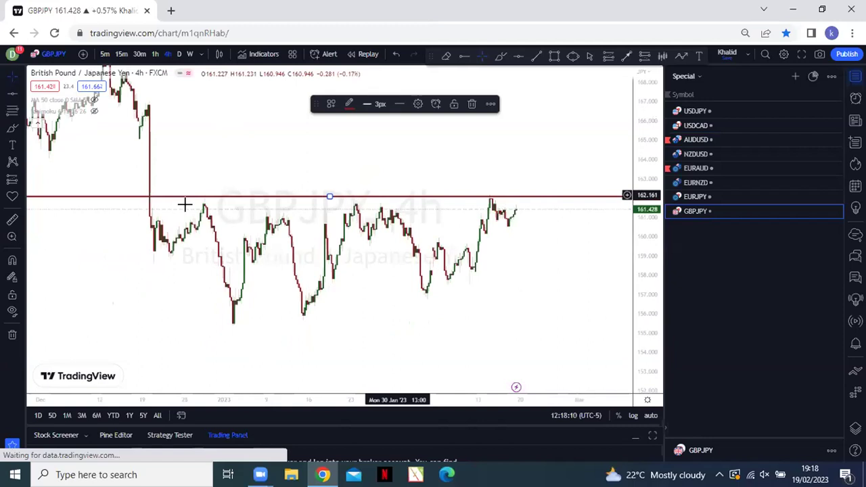
pyautogui.moveTo(316, 261); pyautogui.dragTo(384, 244)
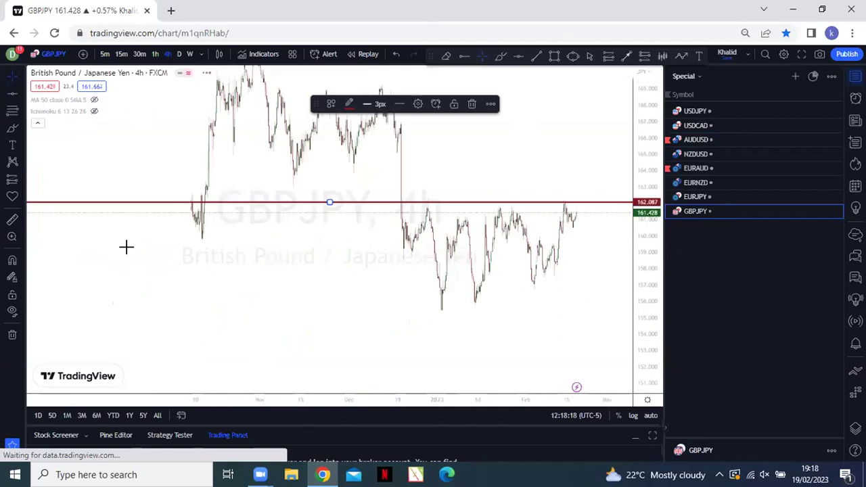
pyautogui.moveTo(126, 247); pyautogui.dragTo(277, 250)
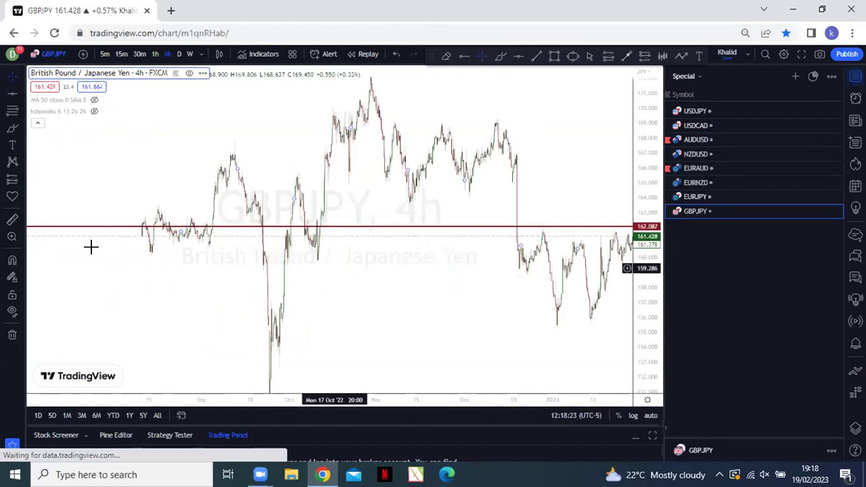
pyautogui.moveTo(39, 241); pyautogui.dragTo(84, 237)
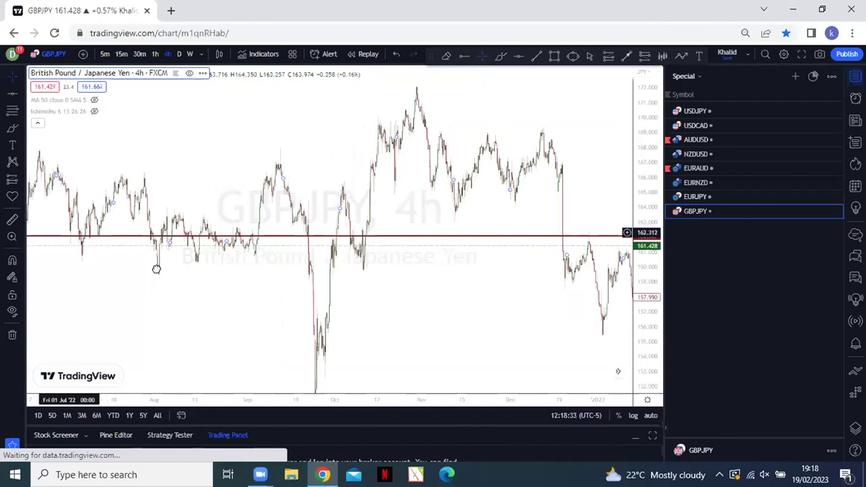
pyautogui.click(618, 371)
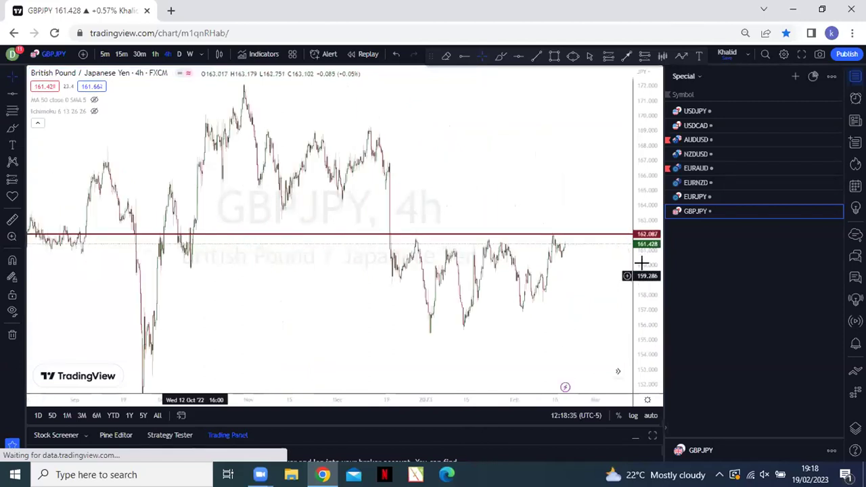
pyautogui.moveTo(427, 262); pyautogui.dragTo(385, 263)
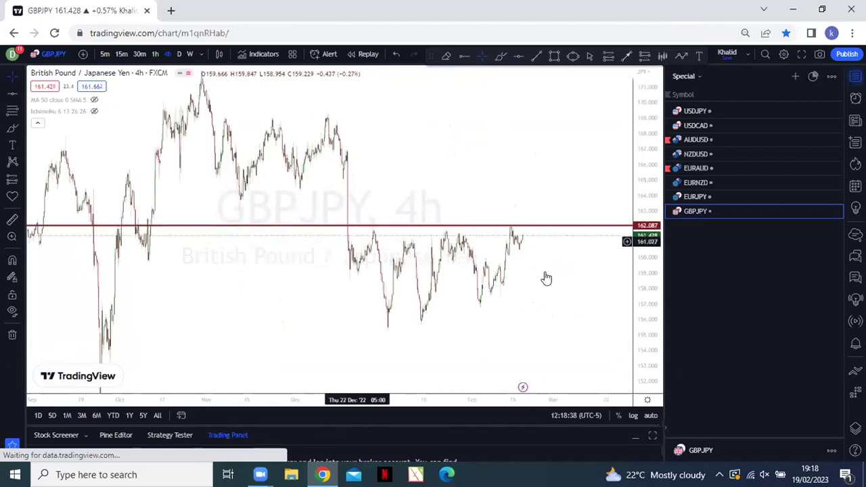
pyautogui.scroll(2, 546, 278)
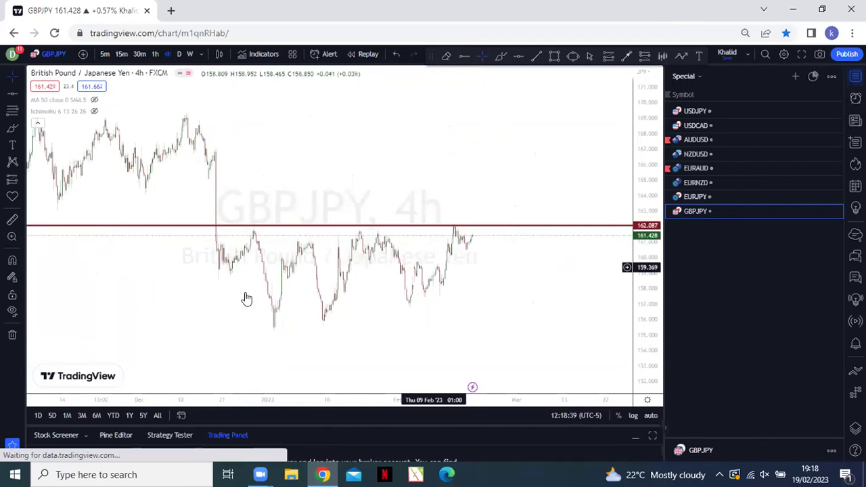
pyautogui.moveTo(247, 299); pyautogui.dragTo(301, 298)
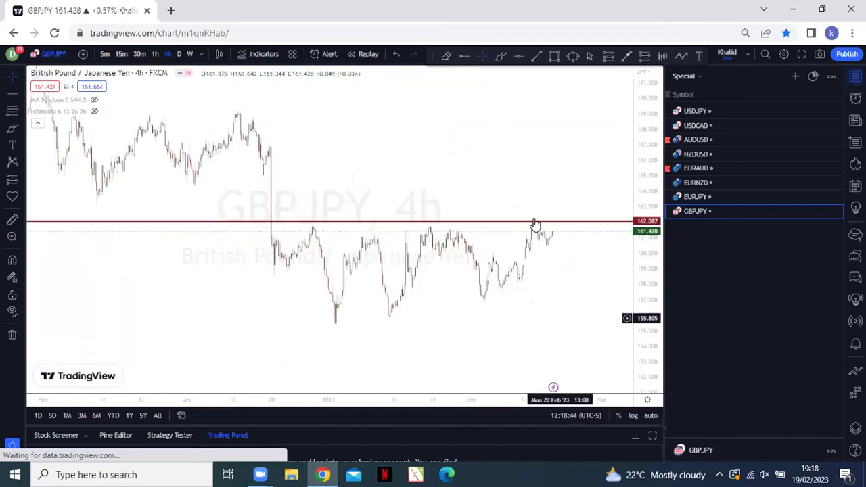
pyautogui.moveTo(562, 298); pyautogui.dragTo(574, 308)
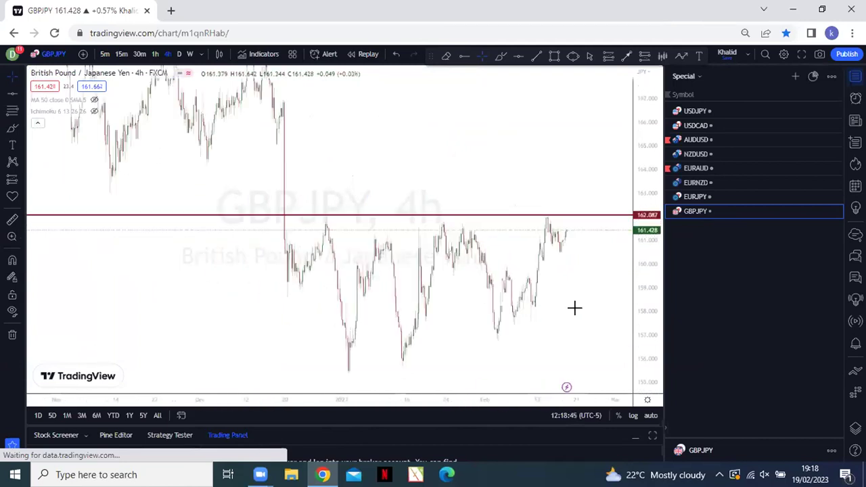
pyautogui.scroll(2, 574, 309)
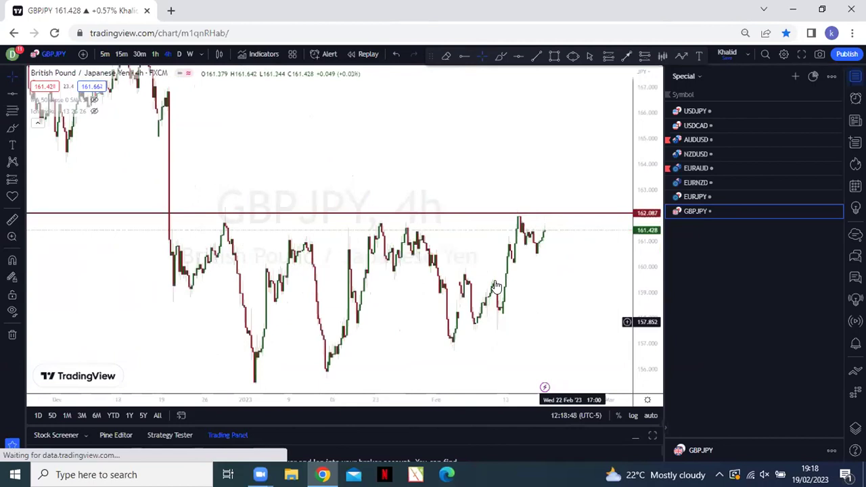
pyautogui.moveTo(497, 286); pyautogui.dragTo(508, 249)
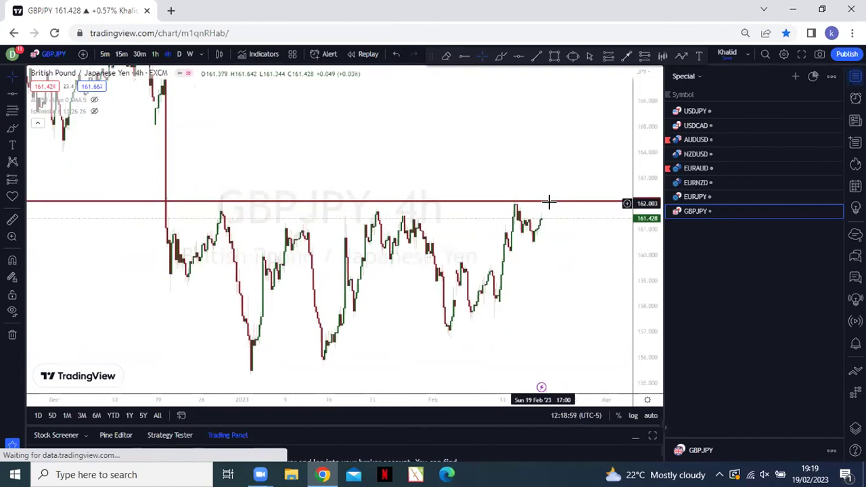
# - Nudge the red GBPJPY 4h resistance line so it sits just above the recent swing highs
pyautogui.click(542, 201)
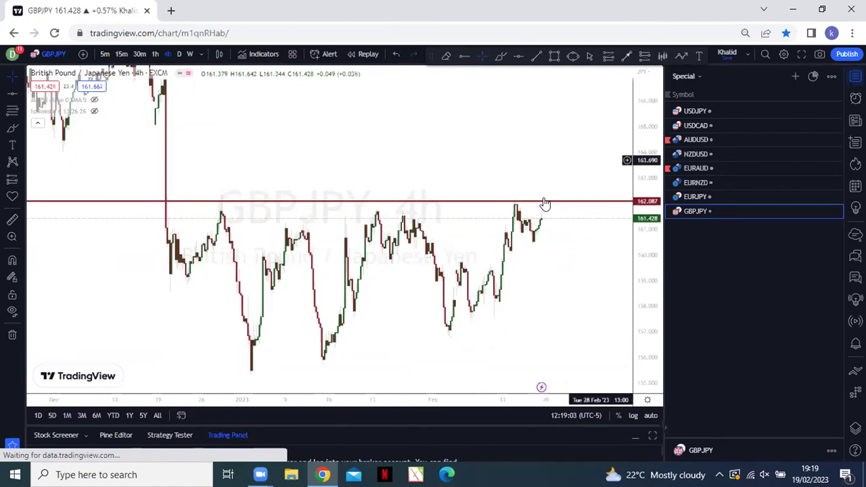
pyautogui.moveTo(545, 203); pyautogui.dragTo(547, 204)
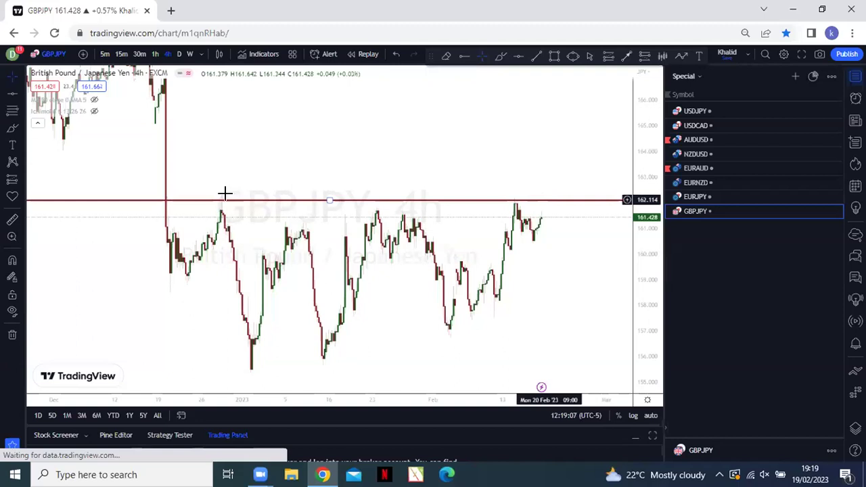
pyautogui.scroll(2, 178, 214)
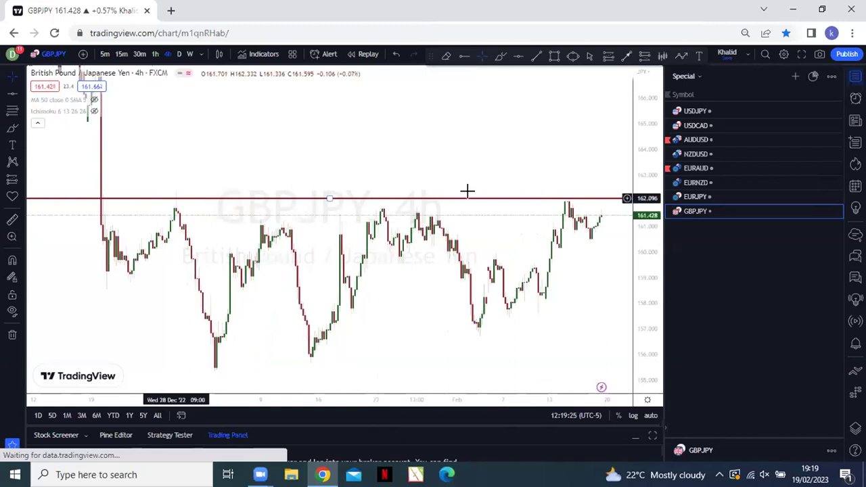
pyautogui.hscroll(3, 515, 191)
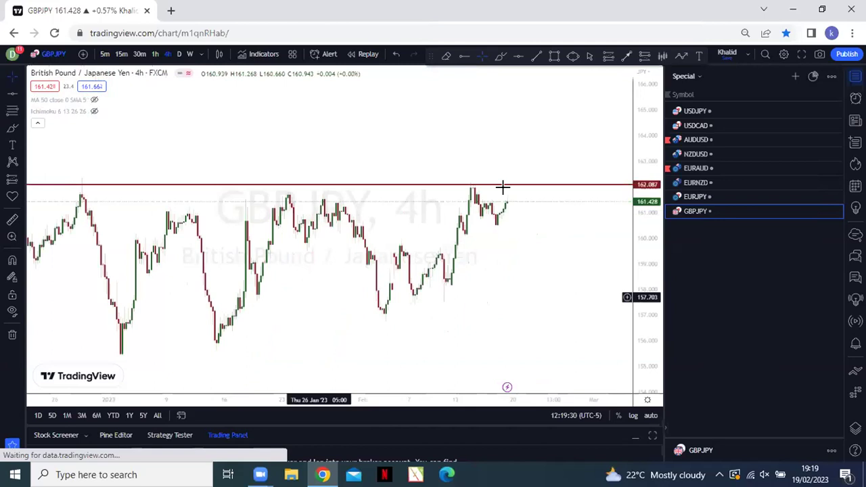
pyautogui.click(503, 186)
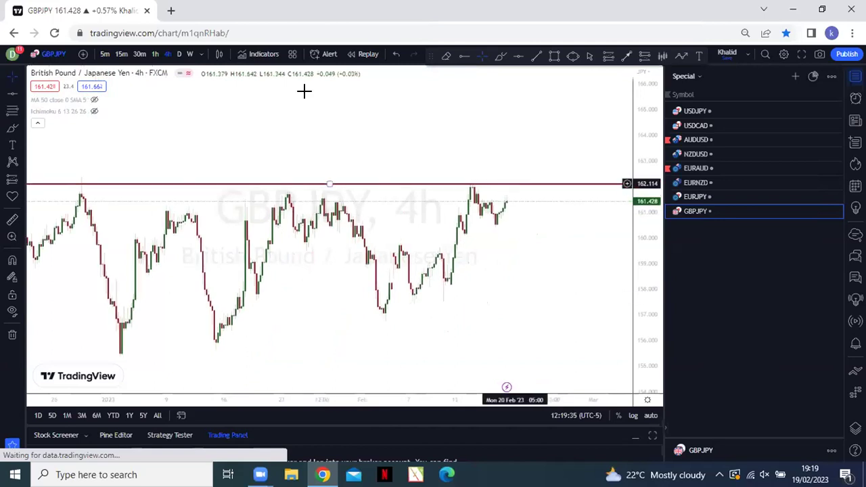
pyautogui.click(574, 212)
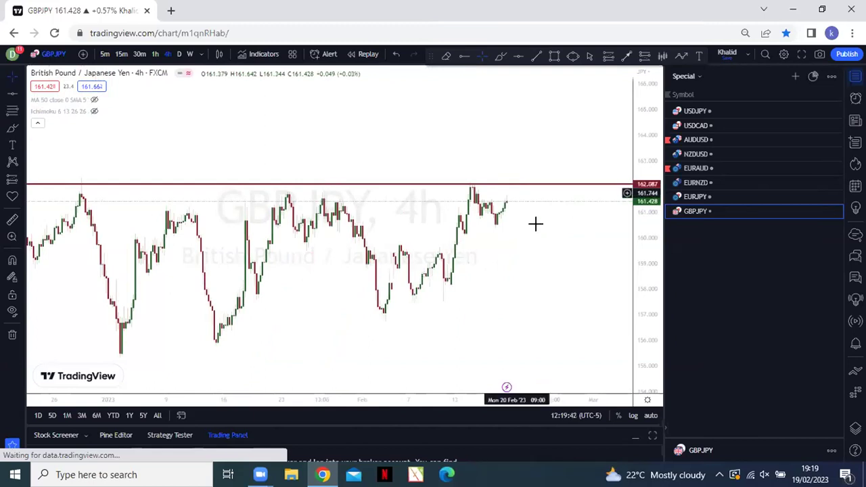
pyautogui.scroll(-2, 536, 224)
pyautogui.scroll(-2, 547, 184)
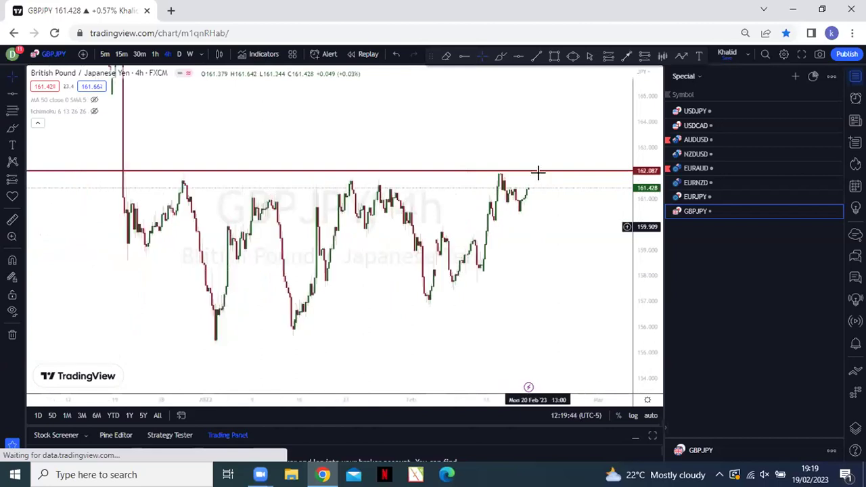
pyautogui.scroll(-1, 538, 172)
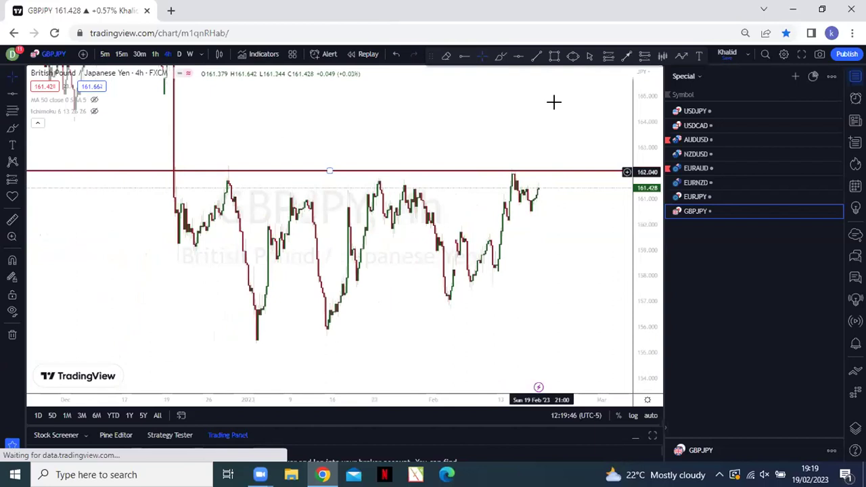
pyautogui.moveTo(558, 115); pyautogui.dragTo(542, 189)
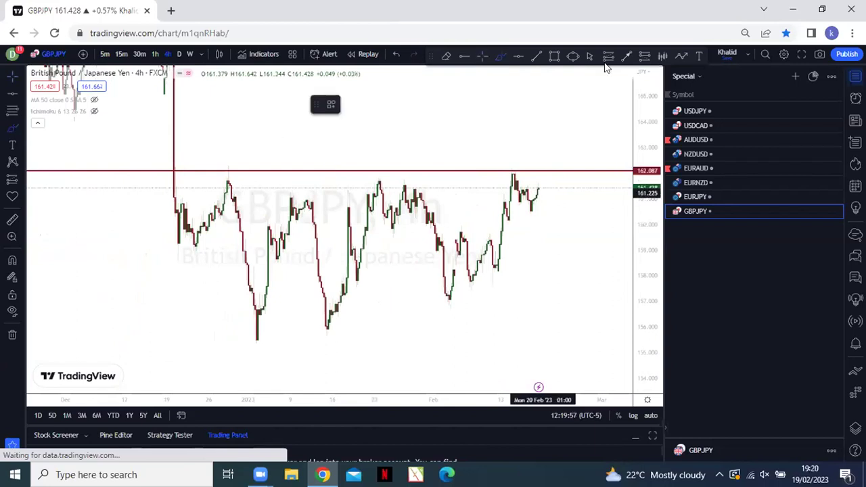
pyautogui.scroll(-3, 624, 210)
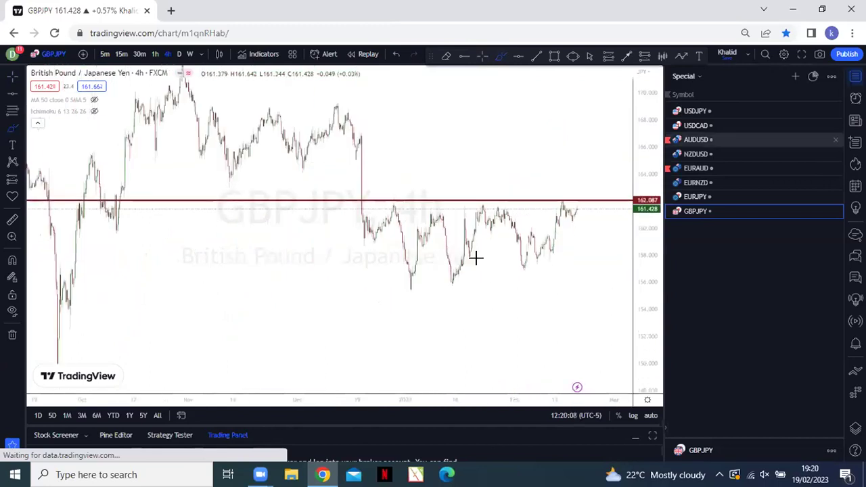
pyautogui.scroll(2, 631, 307)
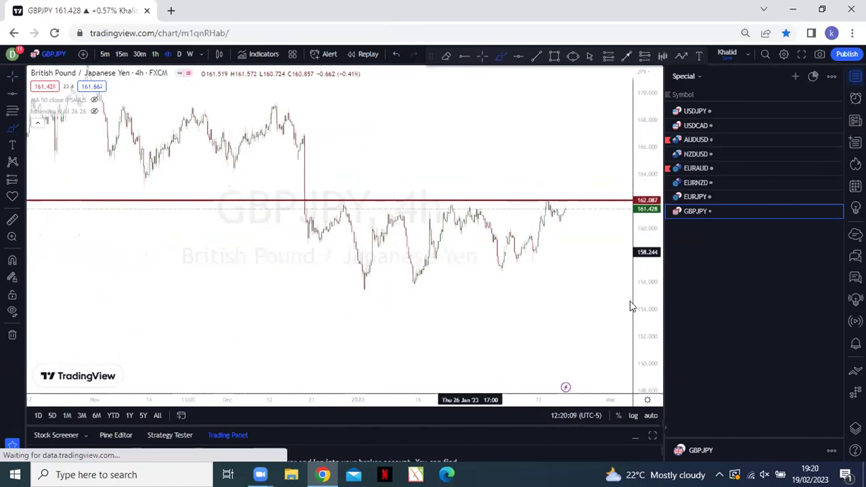
pyautogui.moveTo(631, 307); pyautogui.dragTo(473, 261)
pyautogui.click(329, 290)
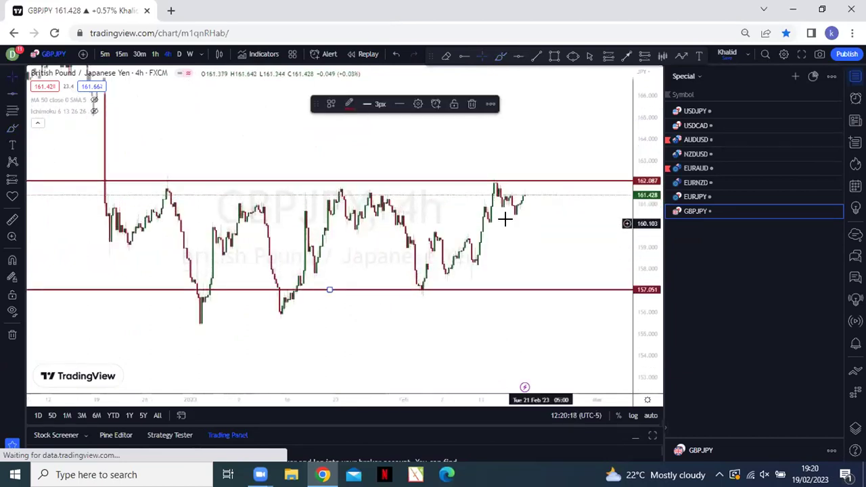
pyautogui.press('Delete')
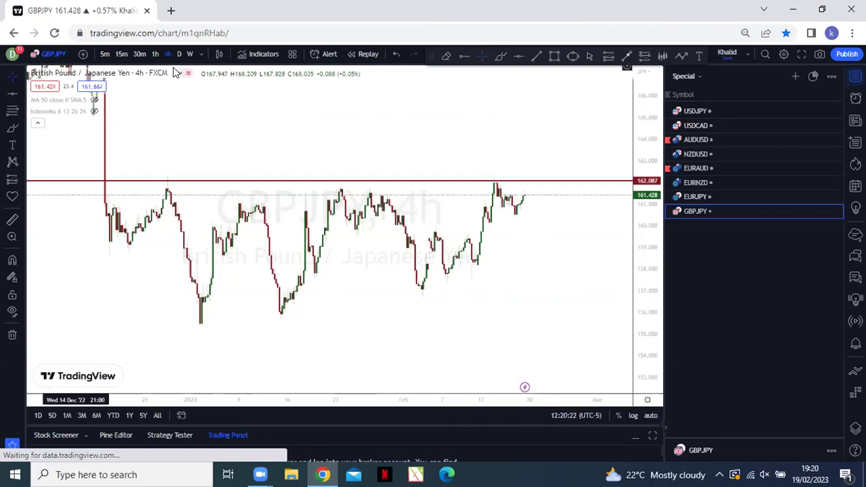
pyautogui.moveTo(218, 178); pyautogui.dragTo(308, 173)
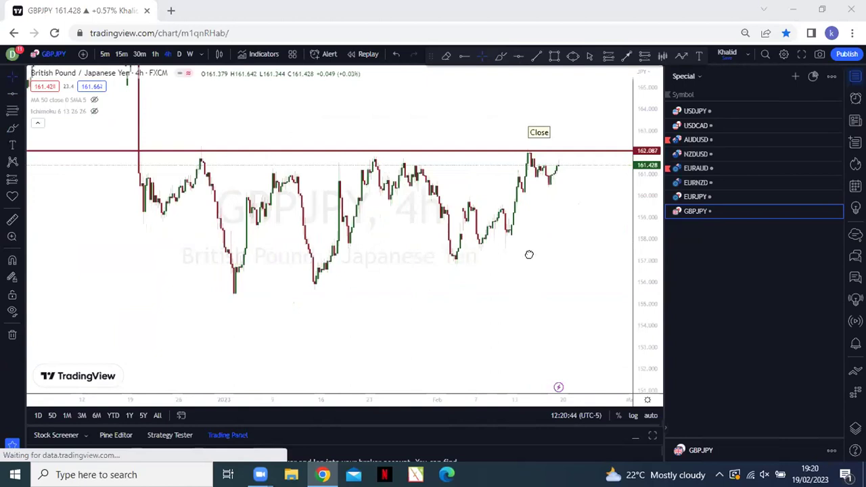
pyautogui.scroll(-3, 515, 247)
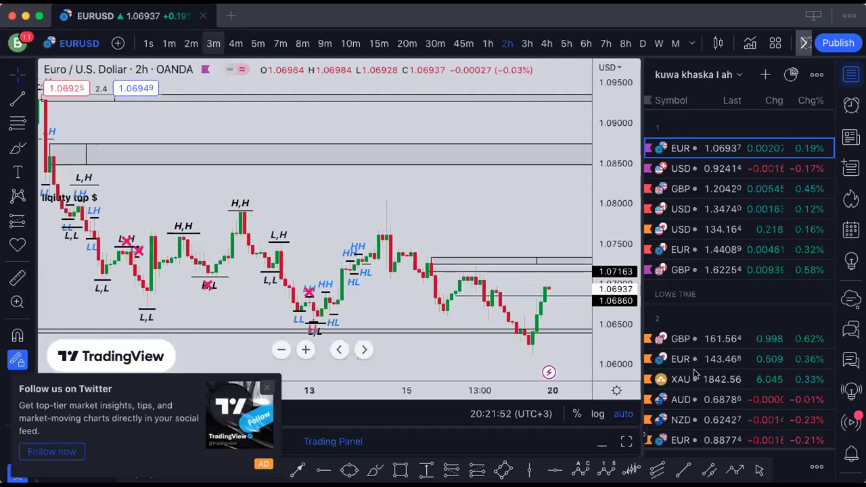
# - Replace EURUSD with the DXY index from the watchlist's INDEX section
pyautogui.scroll(-5, 701, 349)
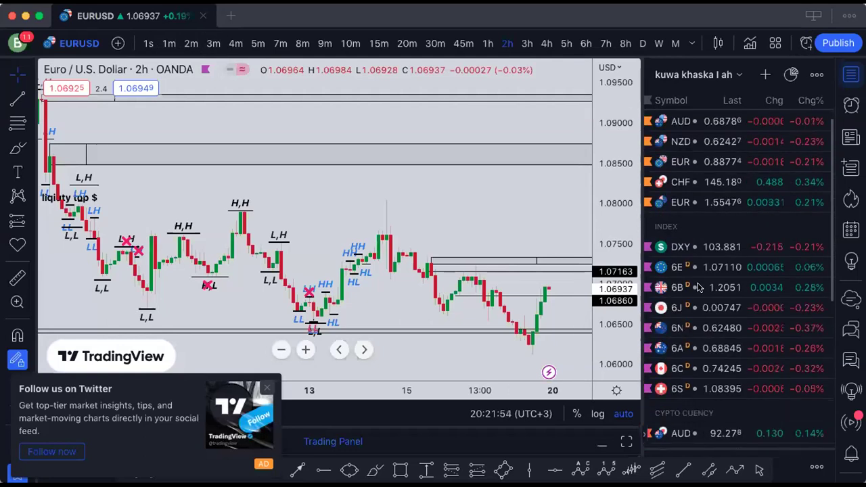
pyautogui.click(704, 247)
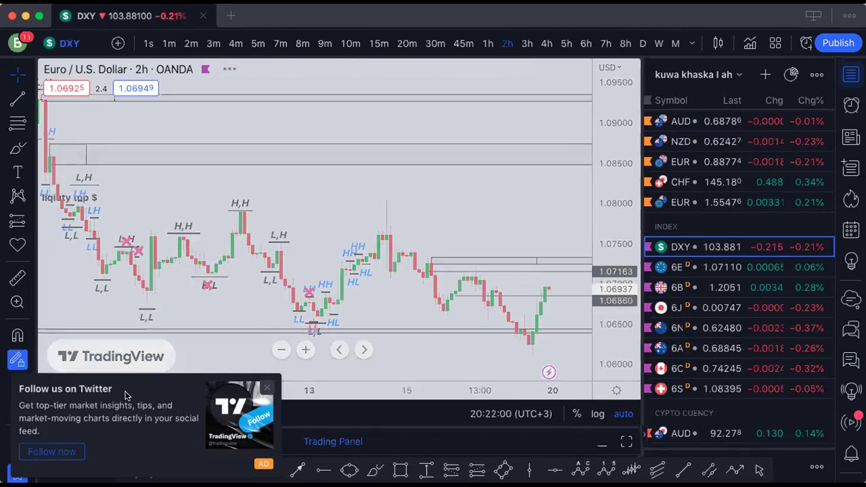
# - Exit full-screen and set DXY to 15-minute candles, showing the drop from 104.65 to 103.881
pyautogui.click(35, 16)
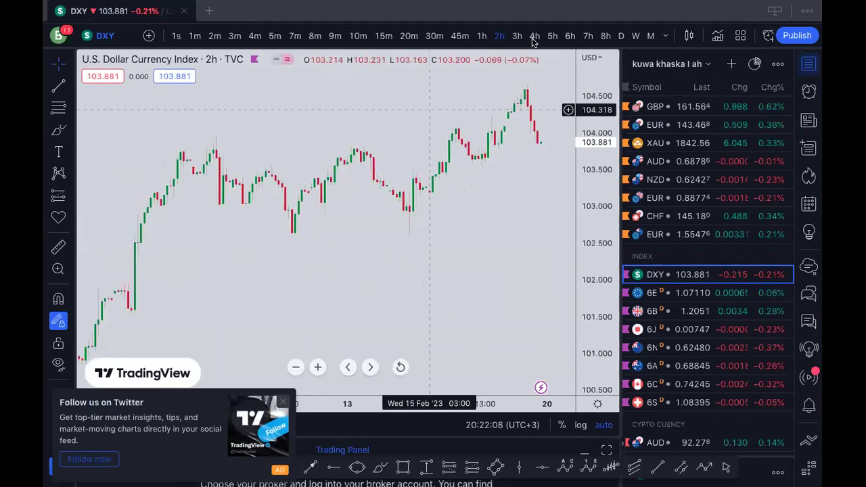
pyautogui.click(534, 38)
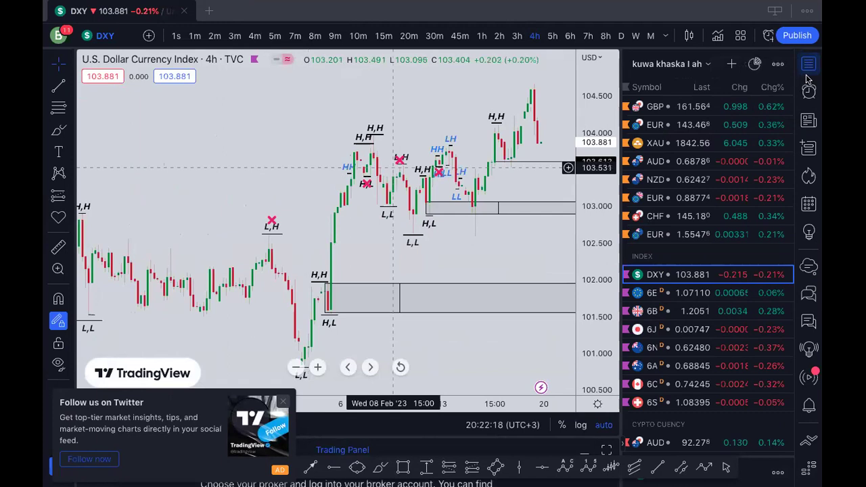
pyautogui.moveTo(439, 188)
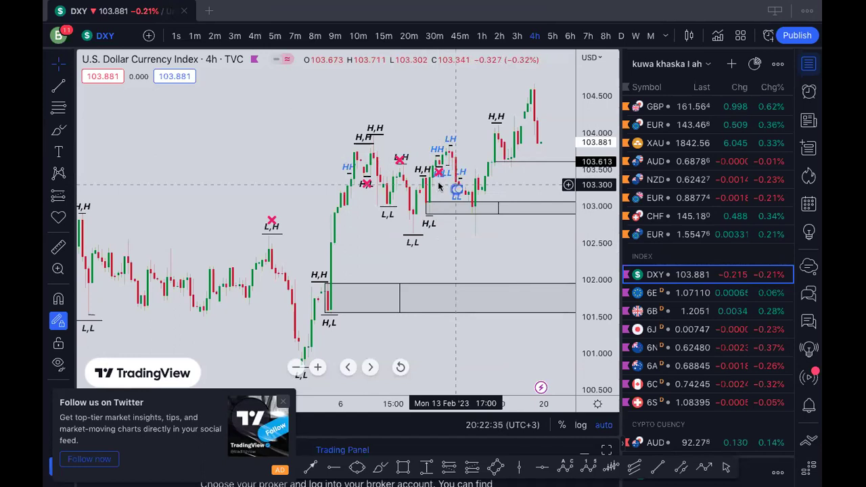
pyautogui.scroll(1, 451, 178)
pyautogui.scroll(1, 440, 163)
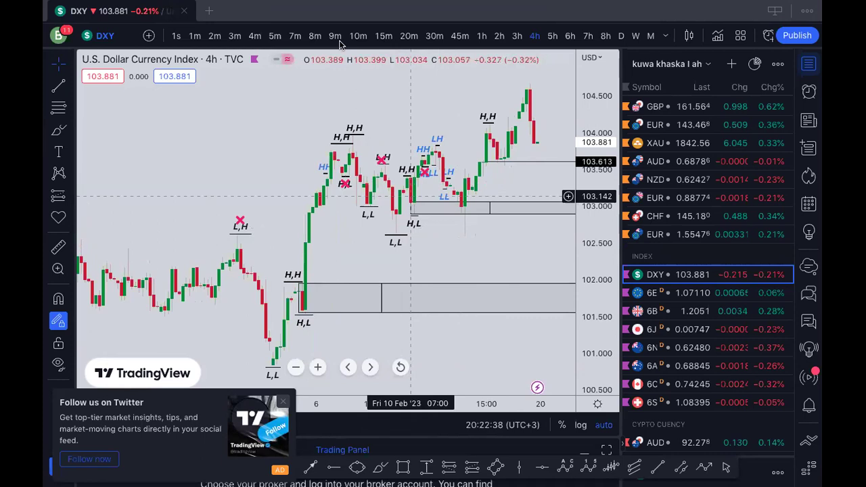
pyautogui.click(383, 36)
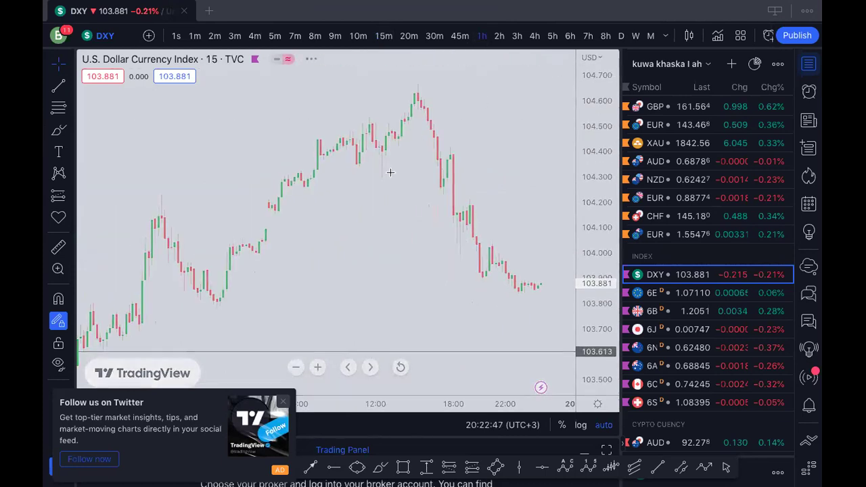
# - Inspect the DXY 1h swing labels and grey zone near 103.0, panning to the latest candles
pyautogui.scroll(-2, 301, 284)
pyautogui.scroll(-2, 300, 283)
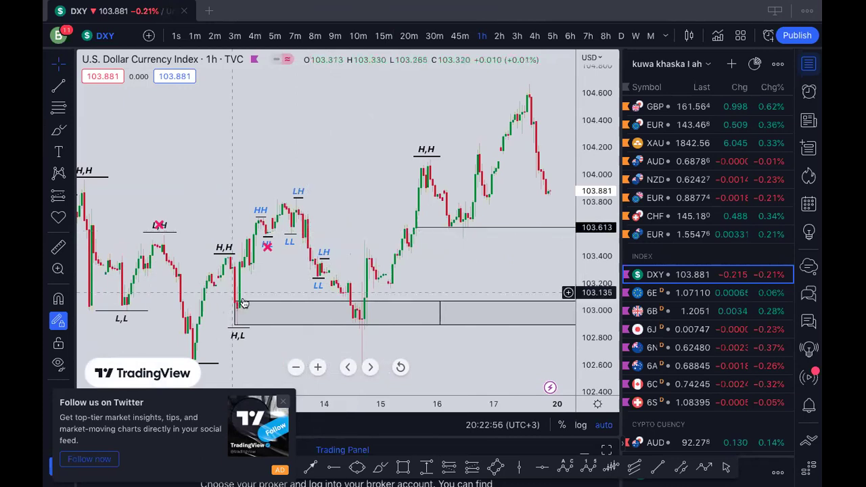
pyautogui.click(267, 238)
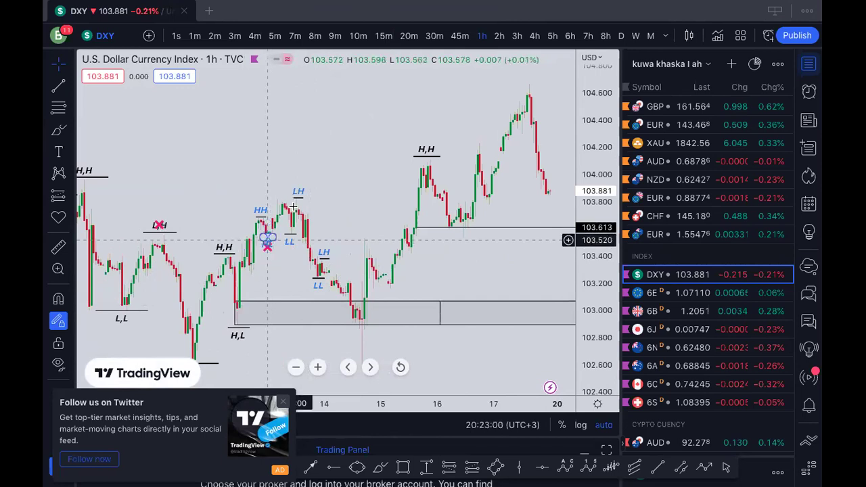
pyautogui.click(353, 319)
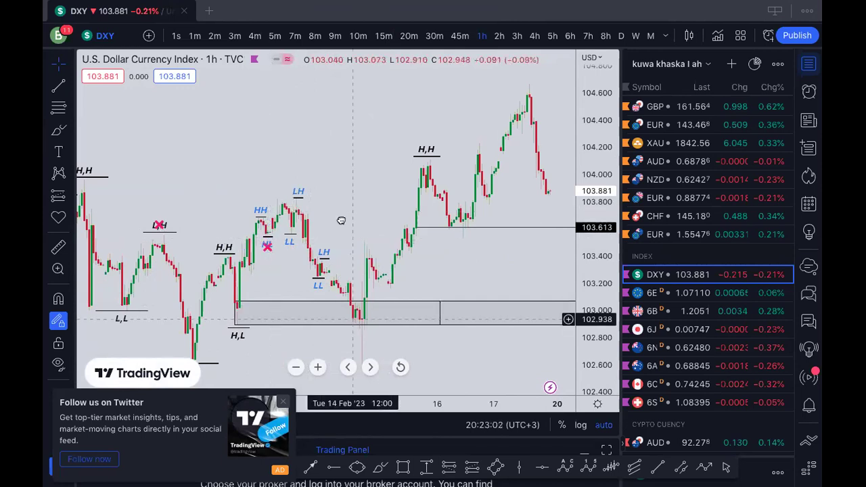
pyautogui.moveTo(343, 203); pyautogui.dragTo(351, 212)
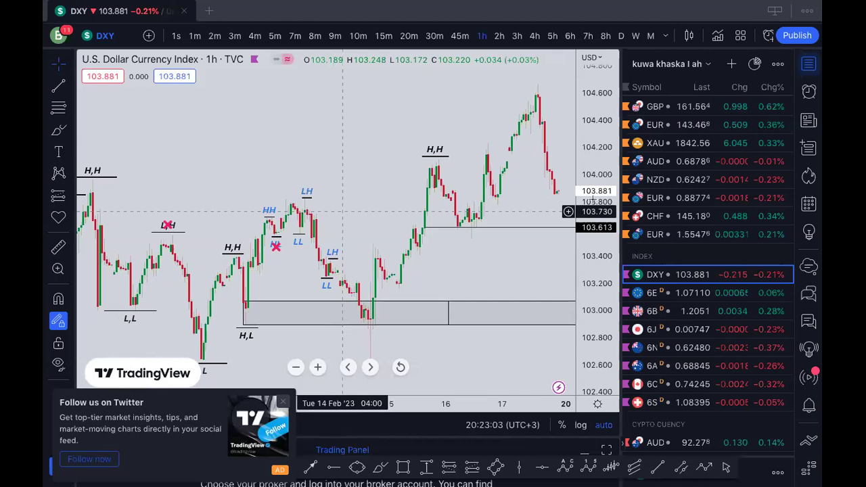
pyautogui.click(244, 306)
pyautogui.click(380, 339)
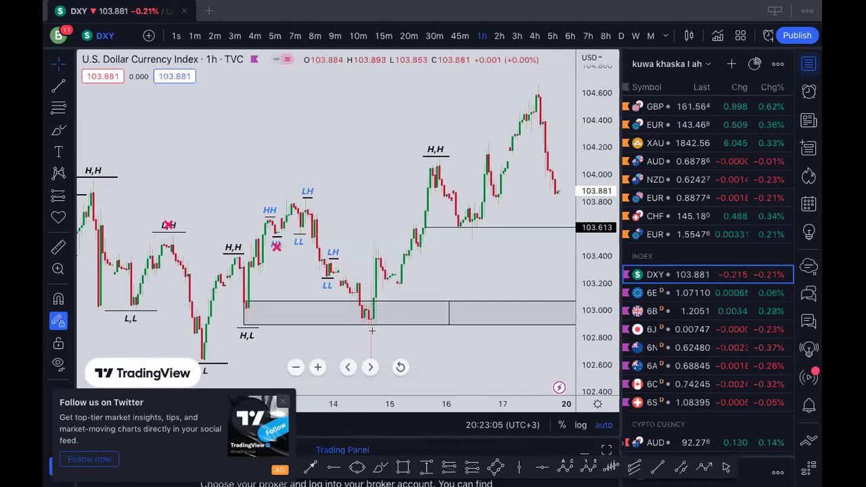
pyautogui.scroll(-2, 371, 331)
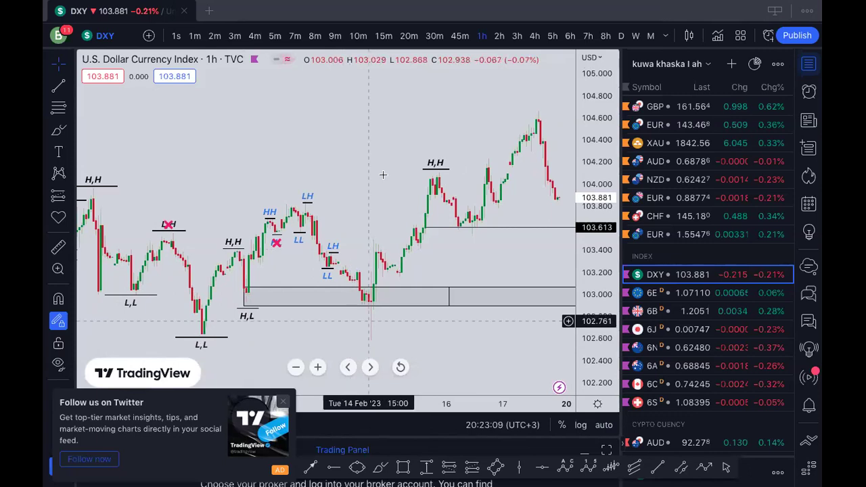
pyautogui.moveTo(420, 227)
pyautogui.mouseDown()
pyautogui.moveTo(375, 241)
pyautogui.moveTo(347, 235)
pyautogui.mouseUp()
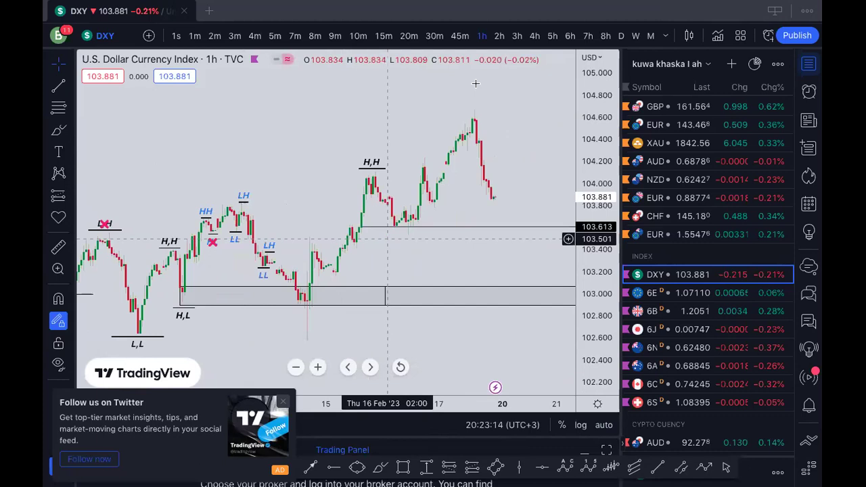
pyautogui.hscroll(-3, 374, 198)
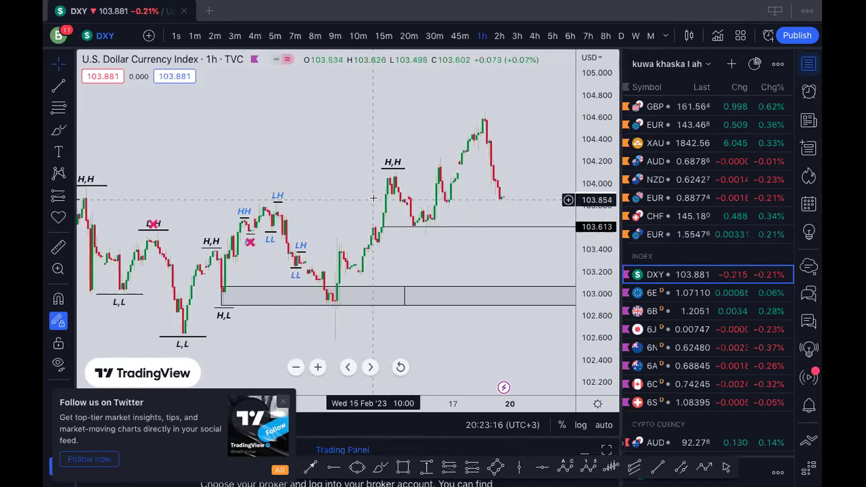
pyautogui.hscroll(-3, 374, 199)
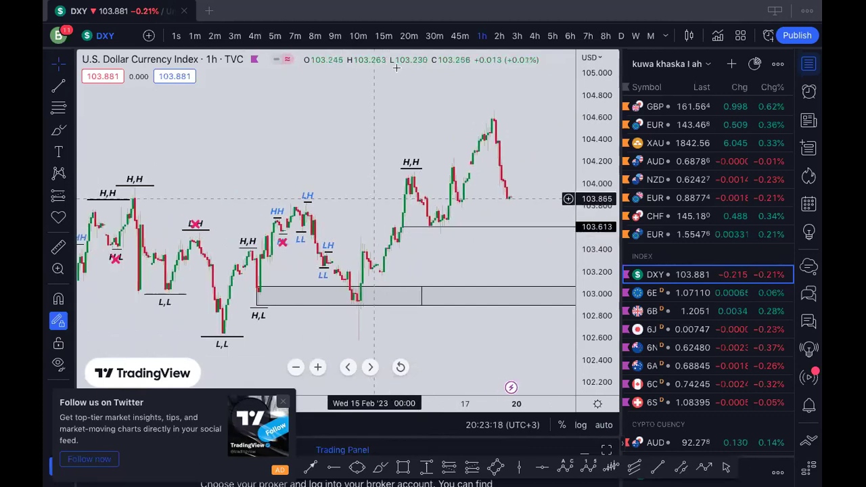
# - Switch DXY to 4-hour candles and reveal the lower zone around 101.6–102.0, checking the latest peaks
pyautogui.click(501, 37)
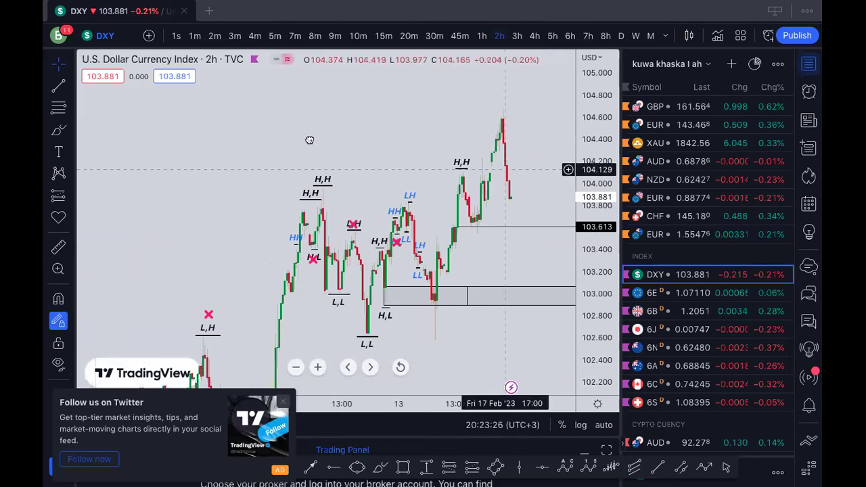
pyautogui.moveTo(384, 113); pyautogui.dragTo(340, 109)
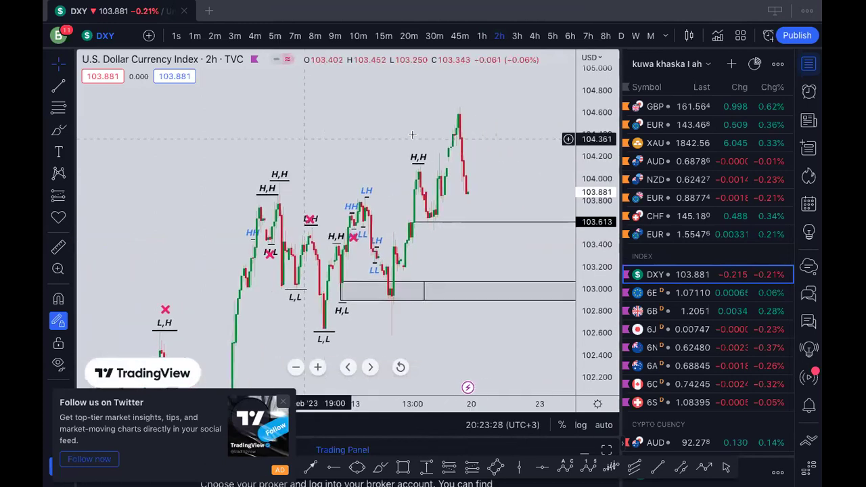
pyautogui.click(534, 39)
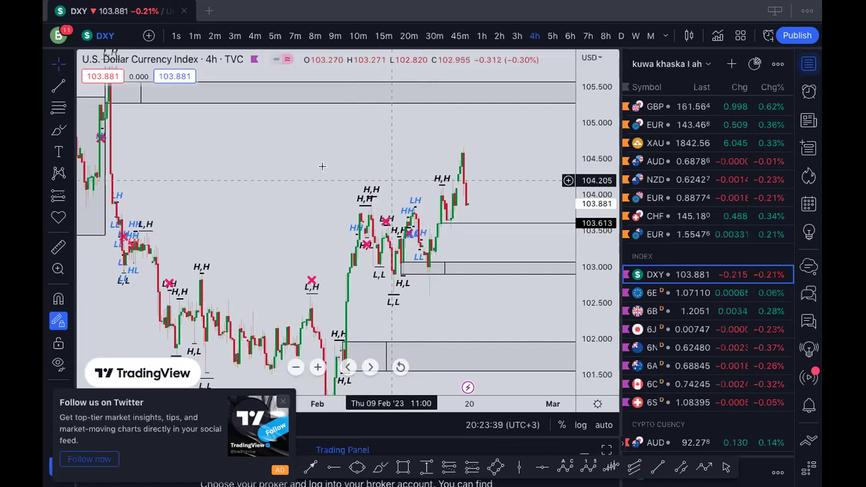
pyautogui.moveTo(334, 133); pyautogui.dragTo(301, 34)
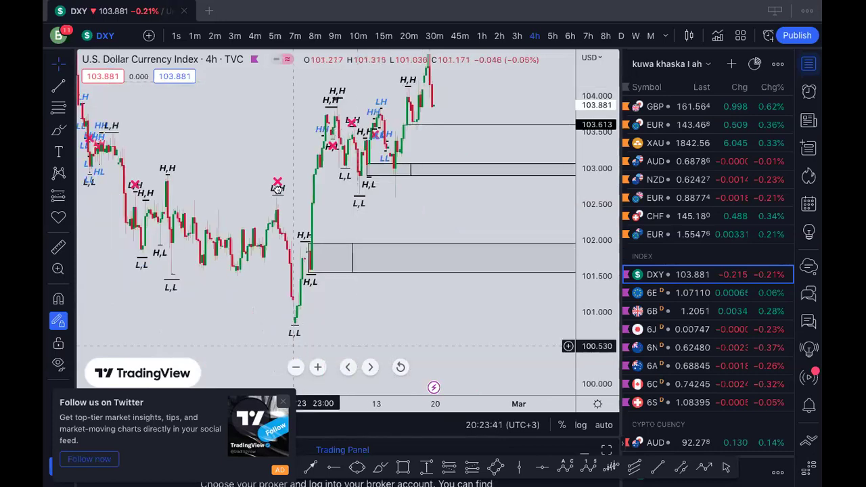
pyautogui.moveTo(277, 189); pyautogui.dragTo(272, 228)
pyautogui.click(423, 105)
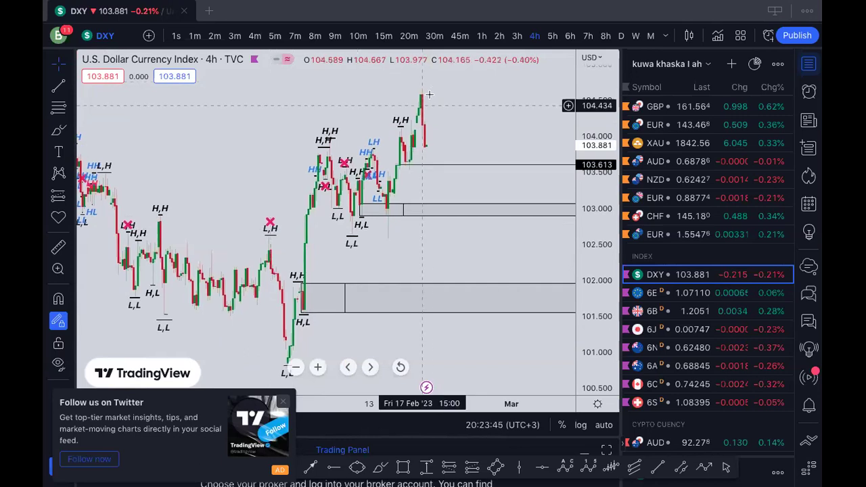
pyautogui.click(430, 94)
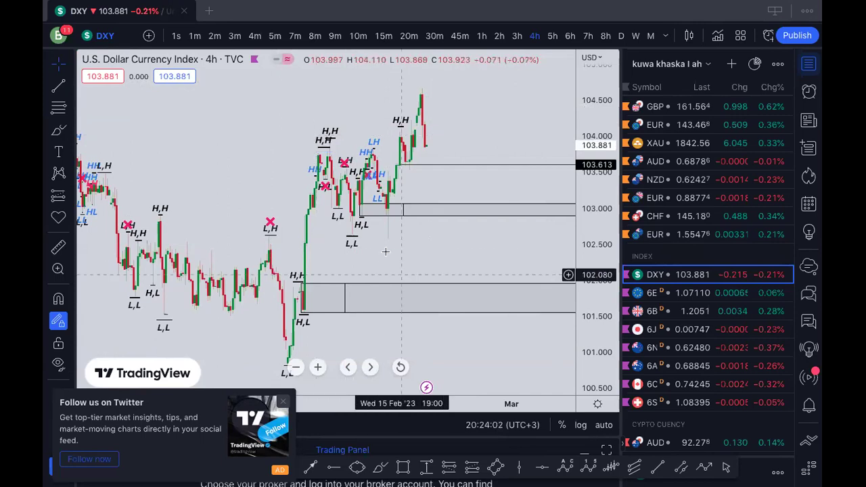
# - Check the 103 zone, then flip DXY to 2h and back to 4-hour candles
pyautogui.click(404, 206)
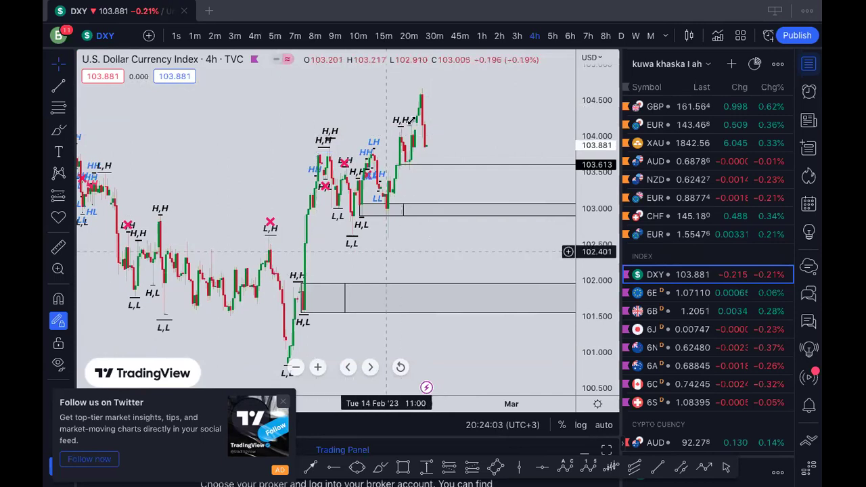
pyautogui.click(414, 82)
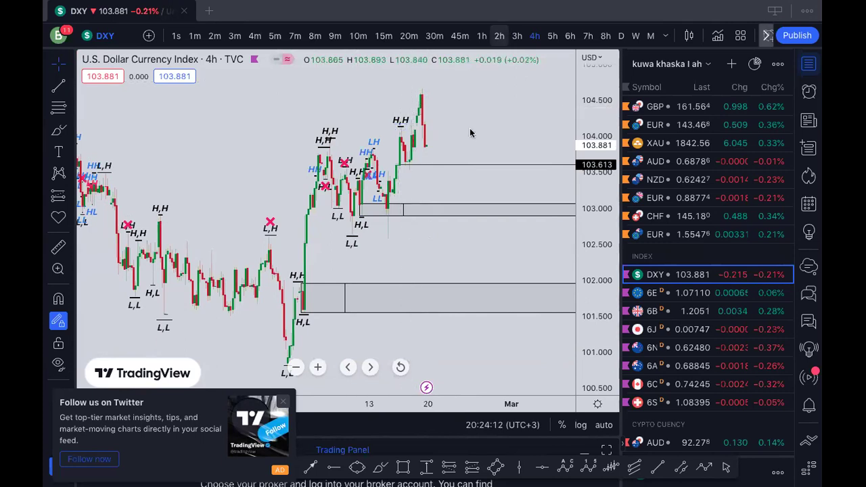
pyautogui.click(519, 36)
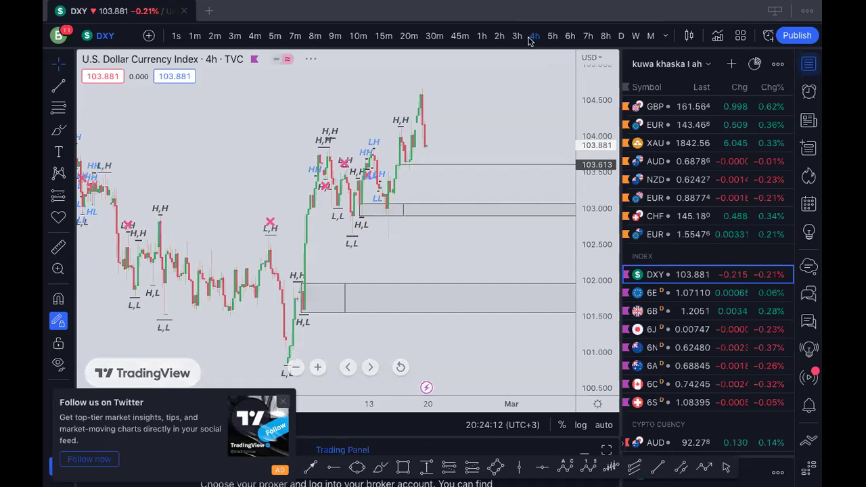
pyautogui.click(535, 36)
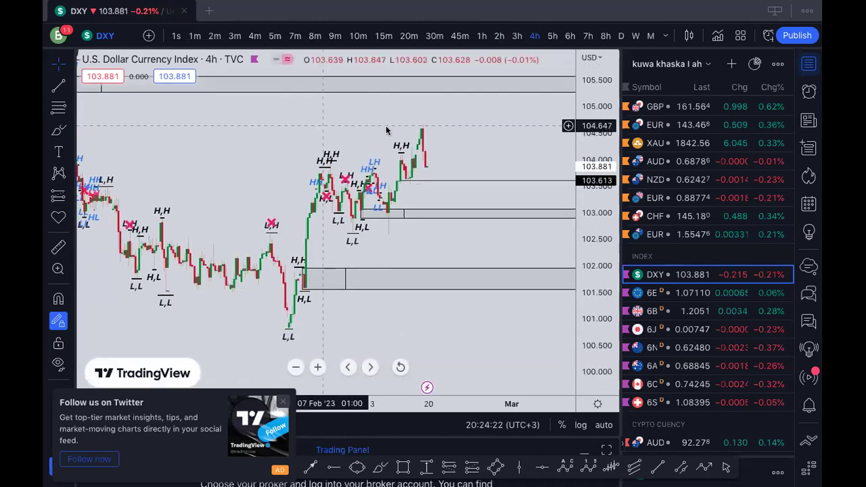
# - Zoom out DXY 4h to show the higher zones near 105.3 and 106.8, then arm the line tool
pyautogui.scroll(-1, 406, 130)
pyautogui.scroll(-1, 575, 107)
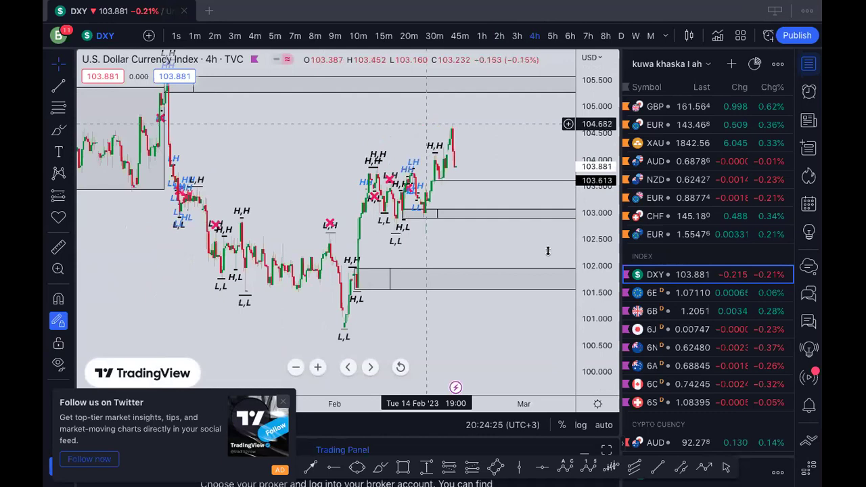
pyautogui.click(546, 269)
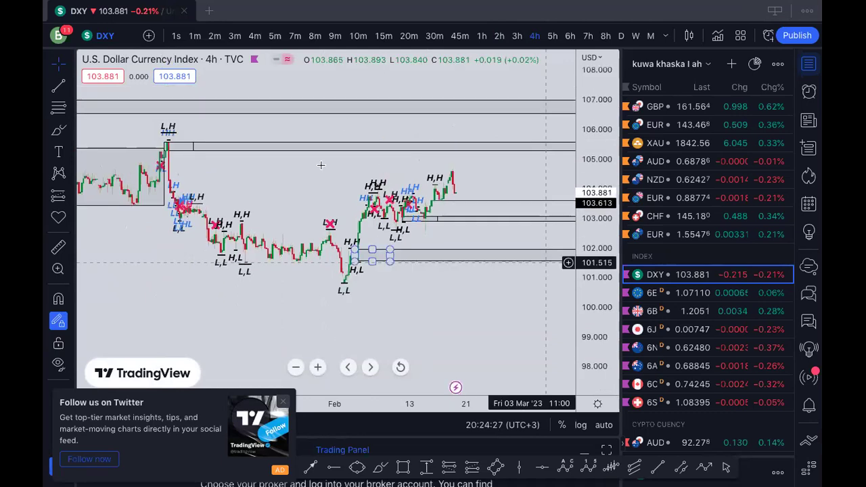
pyautogui.click(321, 166)
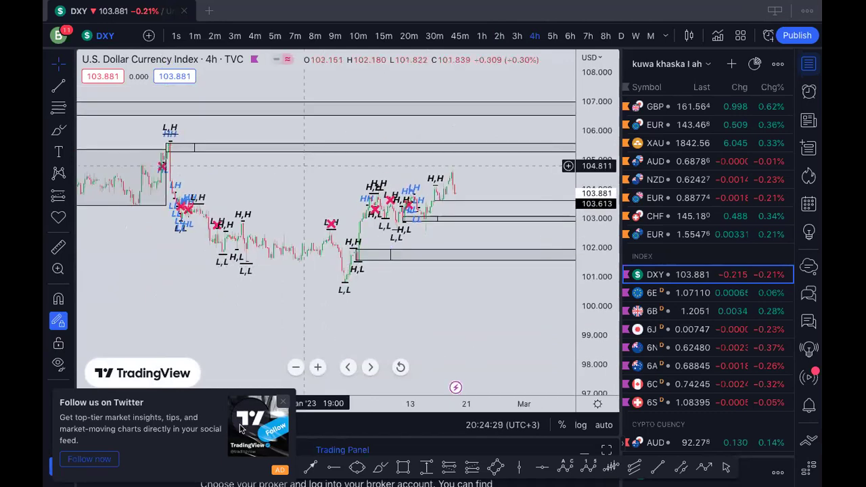
pyautogui.scroll(1, 478, 345)
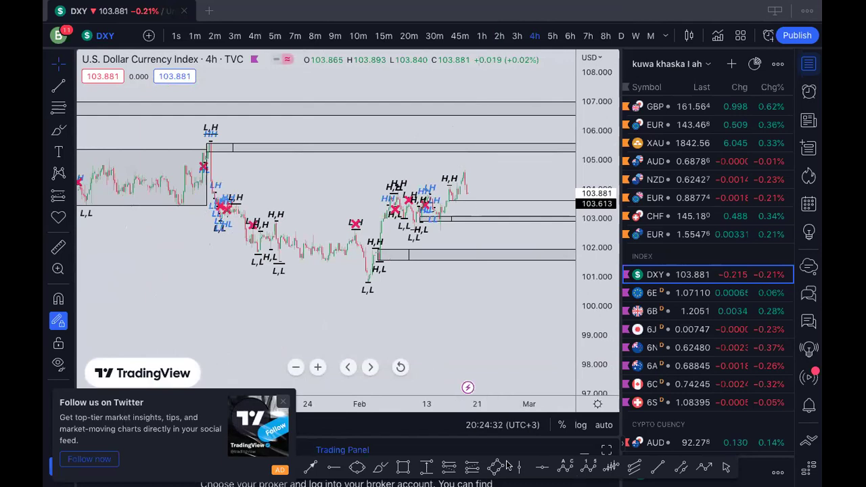
pyautogui.click(654, 467)
# - Show DXY on 1-hour candles without the watchlist, framing the 103.0–104.6 swing, with rectangle drawing armed
pyautogui.click(481, 38)
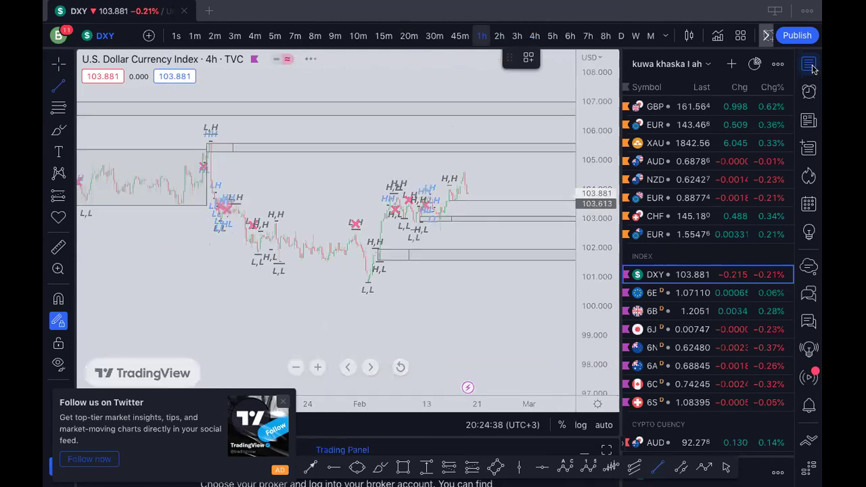
pyautogui.click(811, 65)
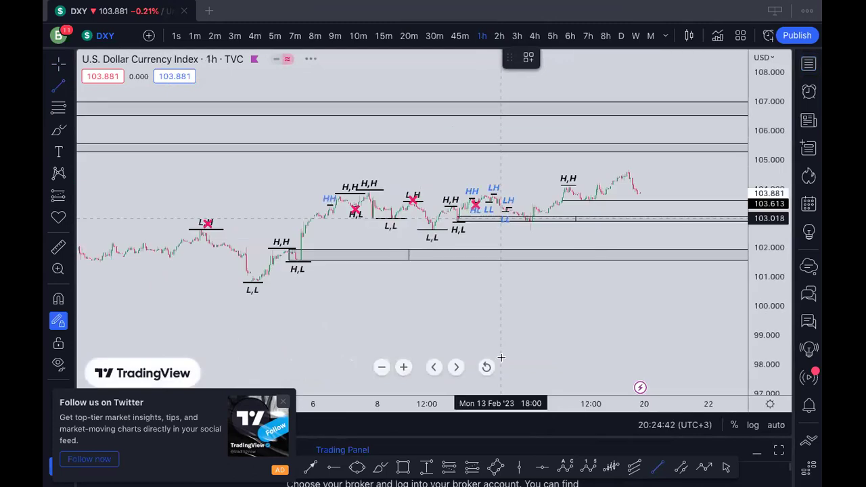
pyautogui.hscroll(5, 521, 288)
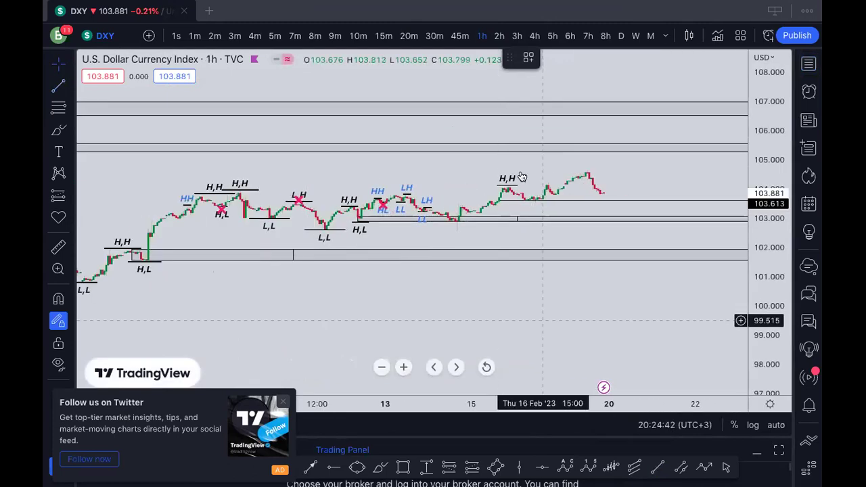
pyautogui.scroll(3, 515, 197)
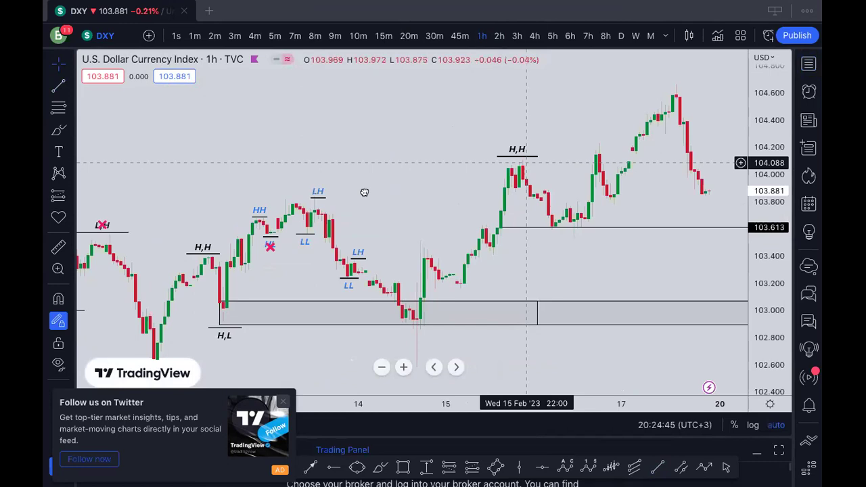
pyautogui.hscroll(2, 329, 189)
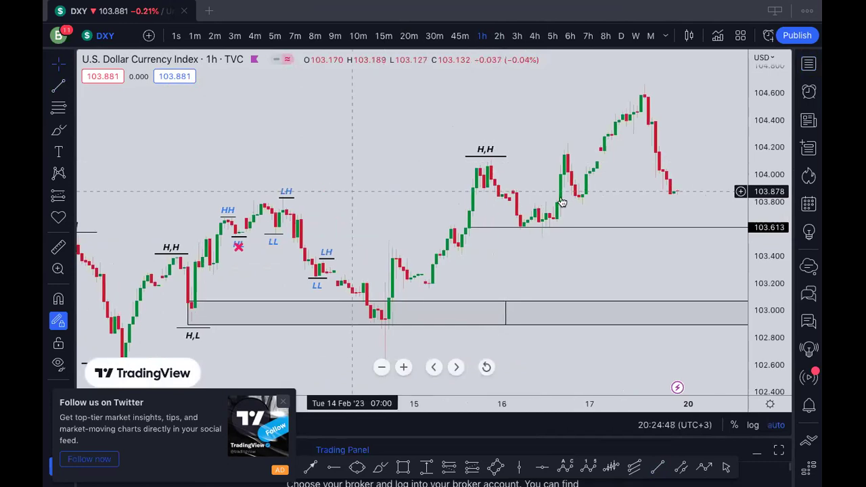
pyautogui.hscroll(2, 562, 202)
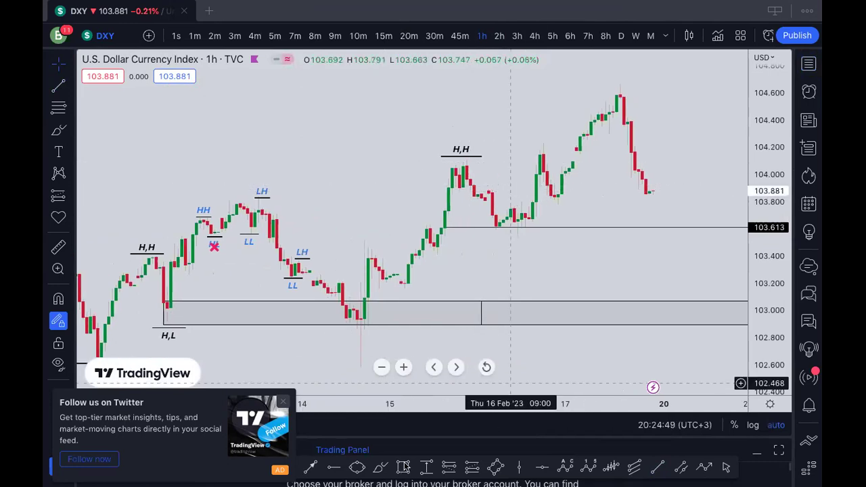
pyautogui.hotkey('alt', 'shift', 'r')
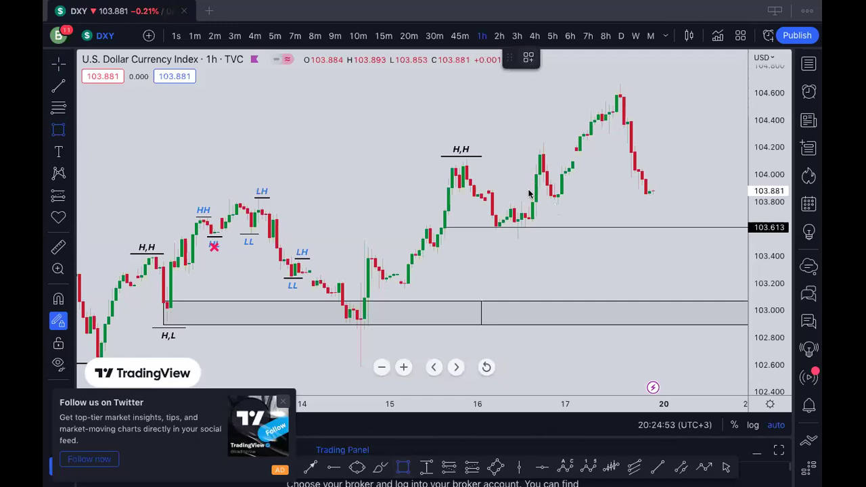
# - Draw two grey zones under the latest price: just above 103.613 and around 103.81–103.88
pyautogui.click(528, 58)
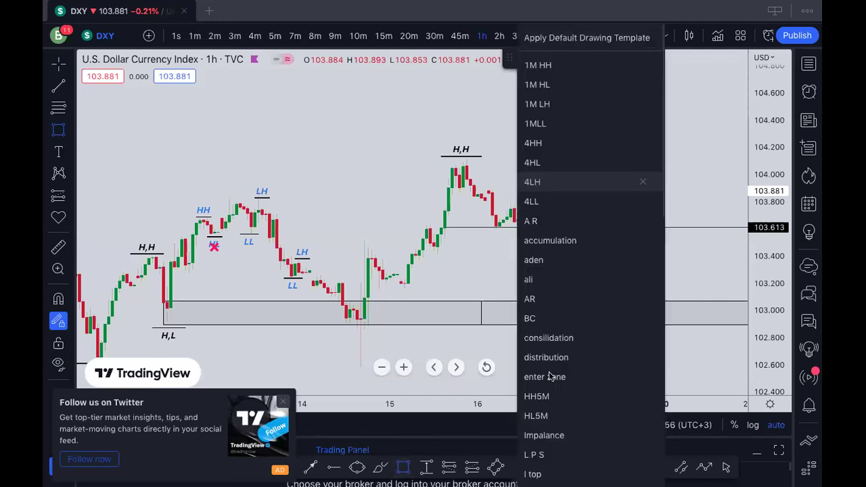
pyautogui.click(524, 215)
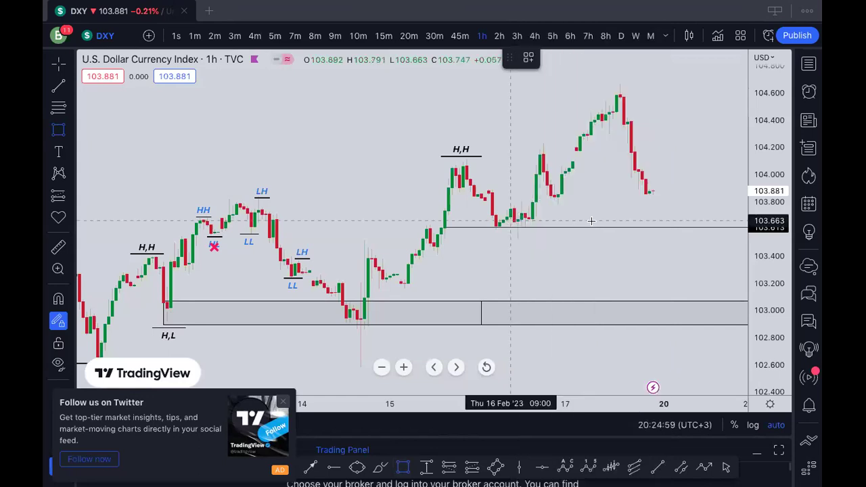
pyautogui.click(695, 230)
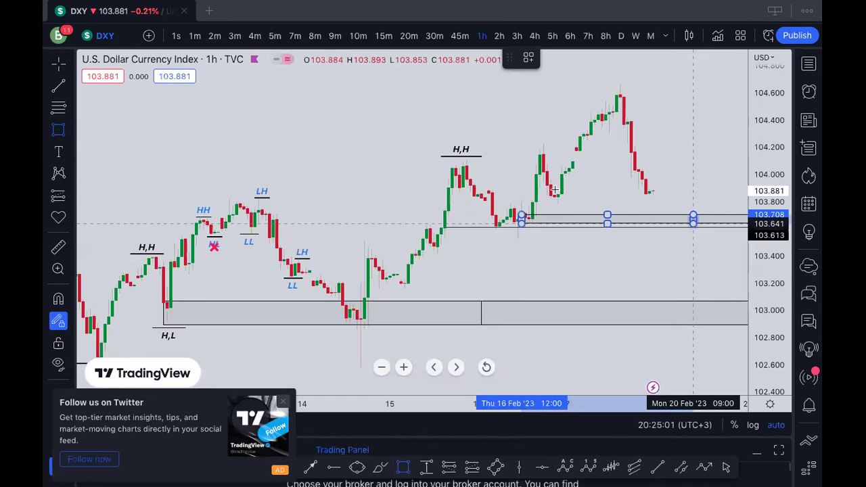
pyautogui.moveTo(694, 224); pyautogui.dragTo(694, 230)
pyautogui.moveTo(555, 188); pyautogui.dragTo(674, 200)
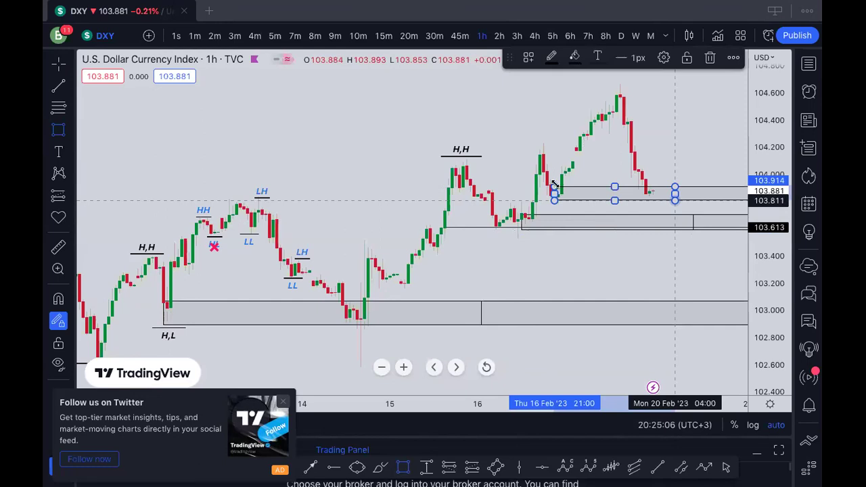
pyautogui.moveTo(554, 188); pyautogui.dragTo(547, 193)
# - Try lengthening the H,H level line to the right, then undo the change
pyautogui.click(482, 157)
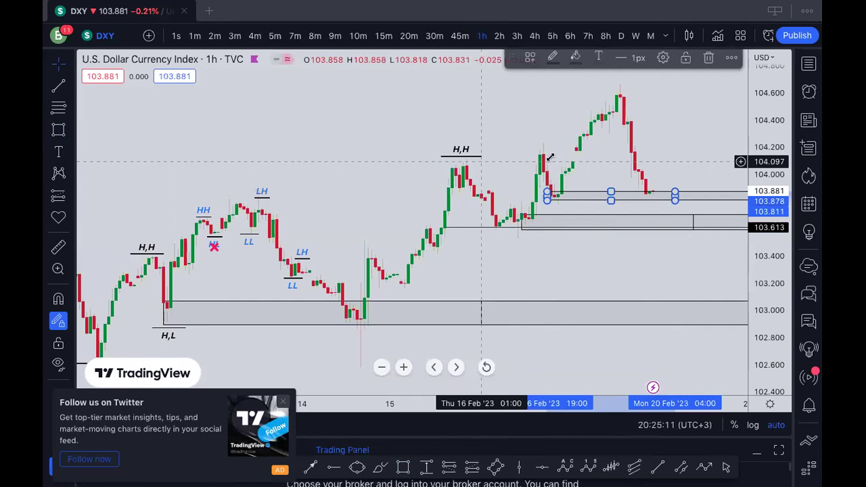
pyautogui.moveTo(481, 157); pyautogui.dragTo(551, 157)
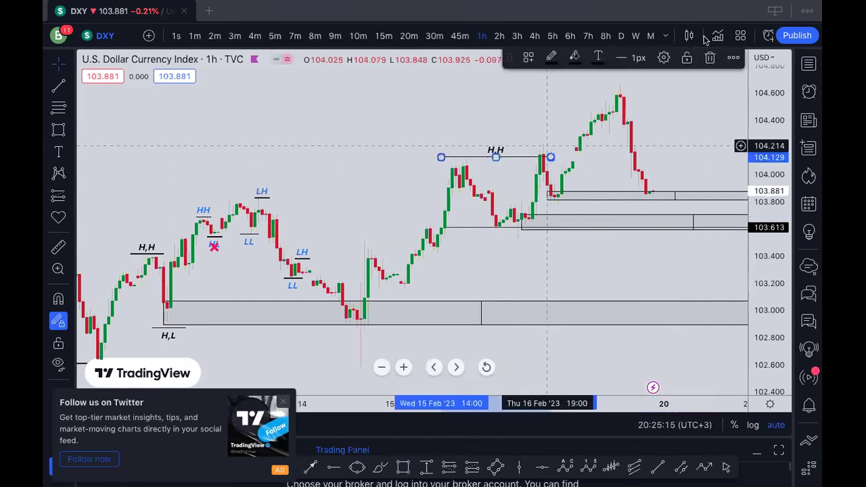
pyautogui.hscroll(5, 609, 35)
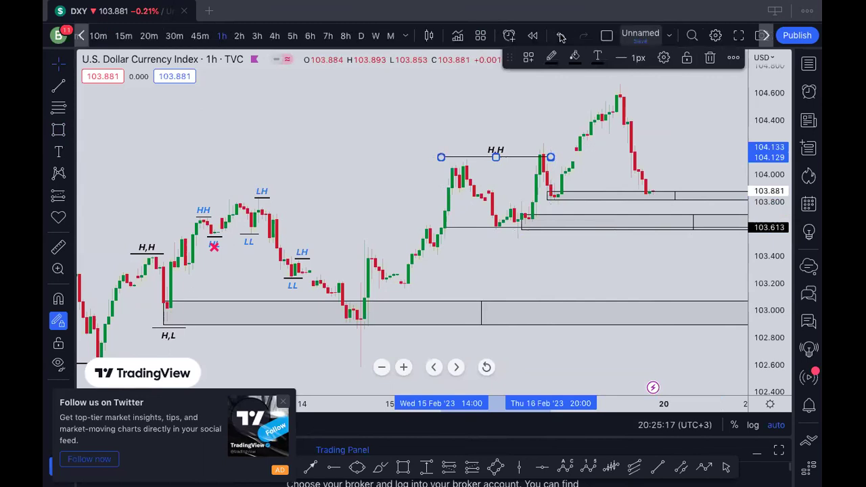
pyautogui.hotkey('ctrl', 'z')
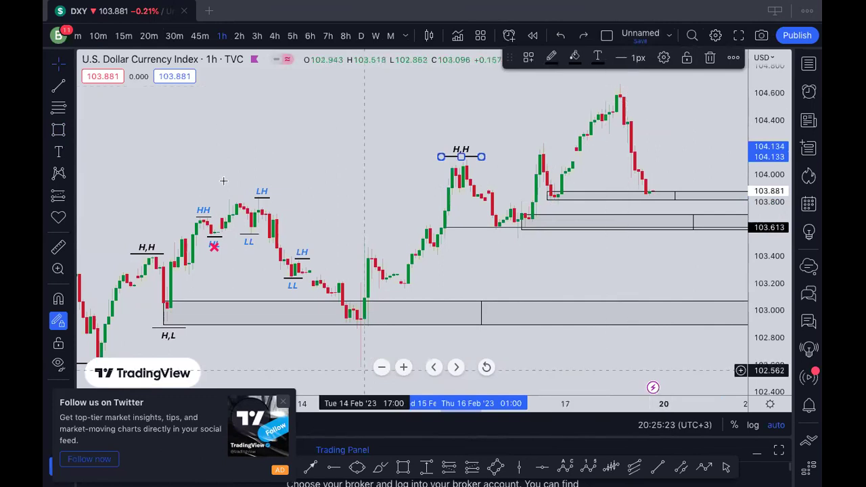
pyautogui.click(292, 279)
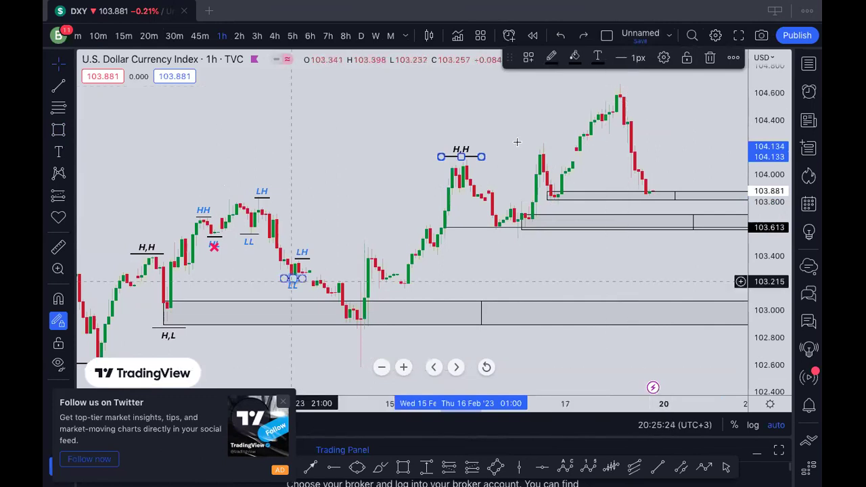
# - Switch the DXY chart to 15-minute candles, selecting then deselecting the upper grey zone
pyautogui.click(122, 51)
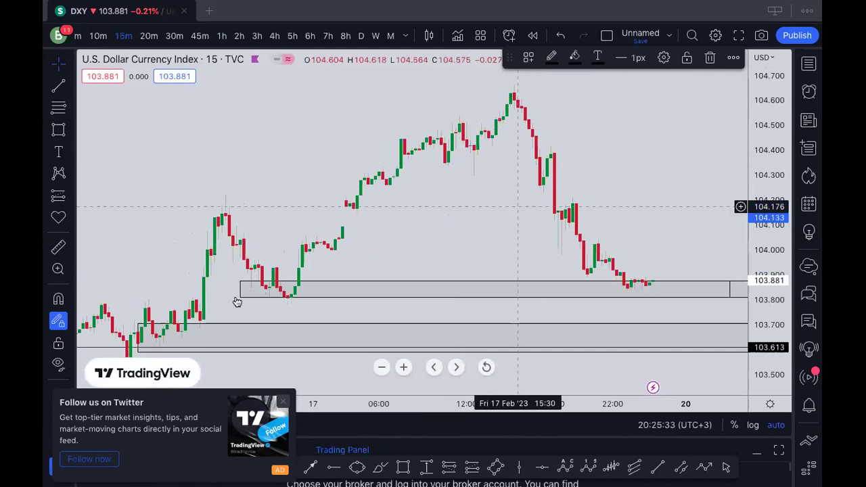
pyautogui.click(256, 289)
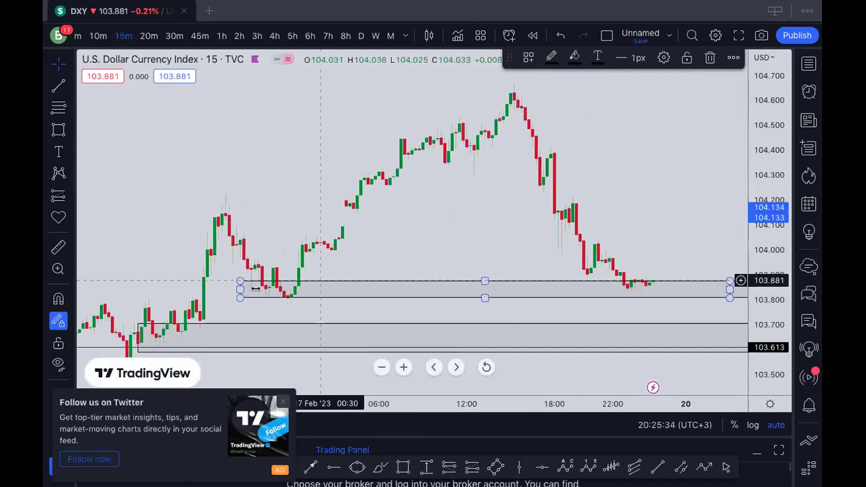
pyautogui.click(198, 223)
# - Dismiss the chart's right-click menu and pick the Rotated Rectangle drawing tool
pyautogui.rightClick(308, 232)
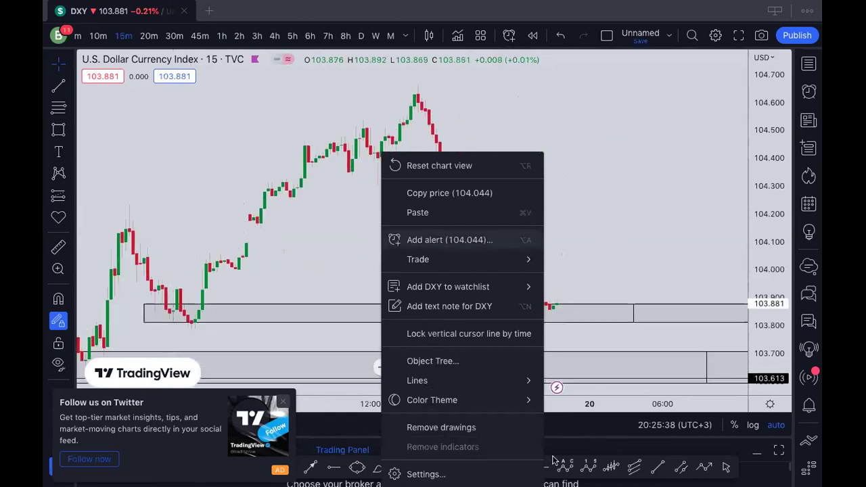
pyautogui.press('Escape')
pyautogui.hotkey('alt', 't')
pyautogui.click(498, 467)
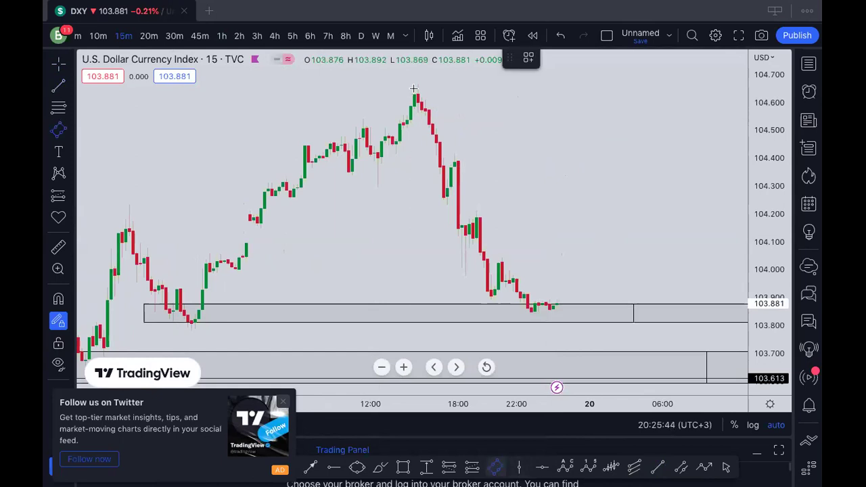
# - Draw a shaded sloped channel over the drop from the 104.649 high
pyautogui.moveTo(414, 89)
pyautogui.mouseDown()
pyautogui.moveTo(553, 314)
pyautogui.moveTo(558, 297)
pyautogui.mouseUp()
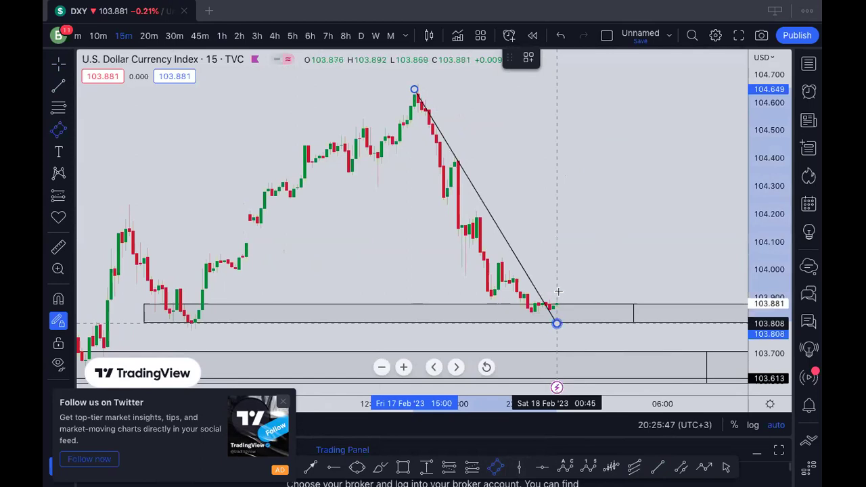
pyautogui.click(557, 324)
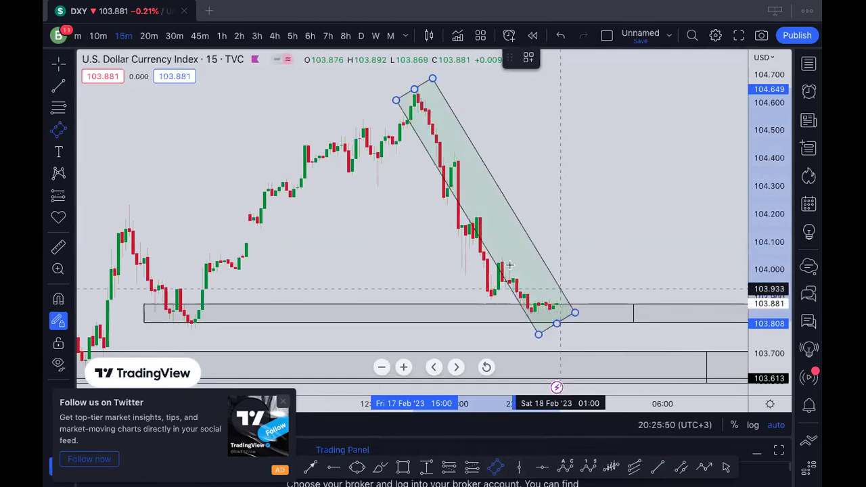
pyautogui.click(515, 336)
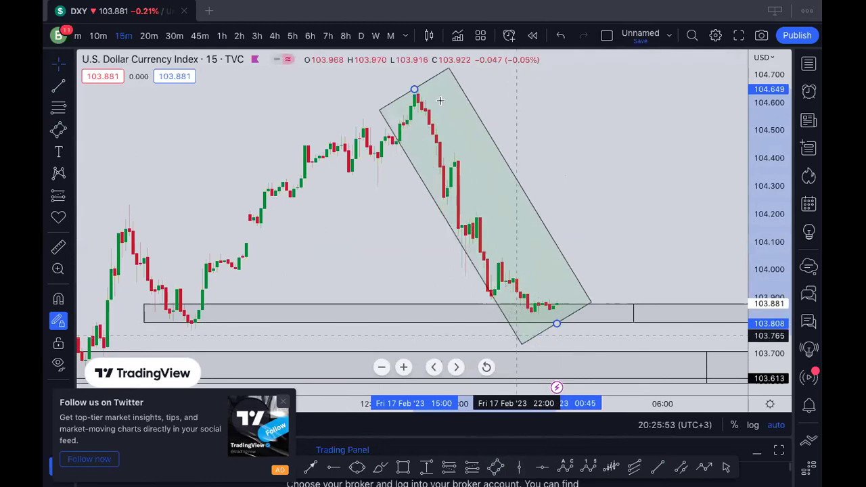
pyautogui.moveTo(510, 313); pyautogui.dragTo(507, 317)
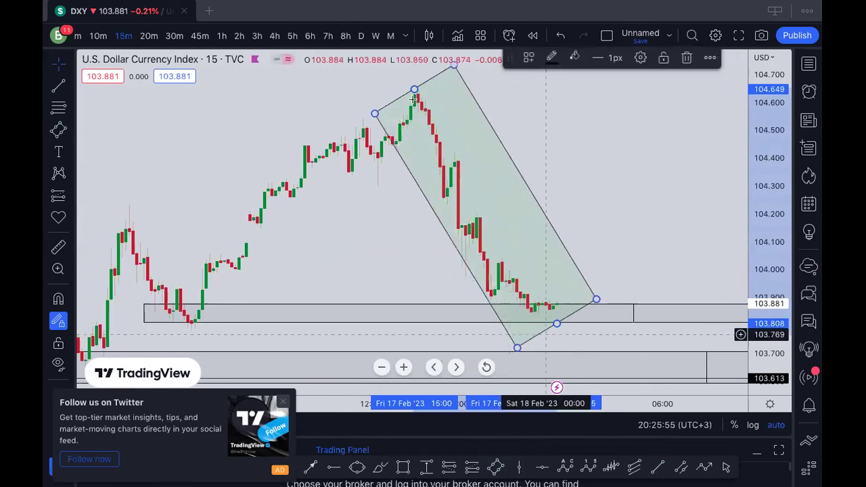
# - Sketch a zigzag path from the peak down to the zone, up to 104.140, then view 1-hour
pyautogui.hotkey('alt', 't')
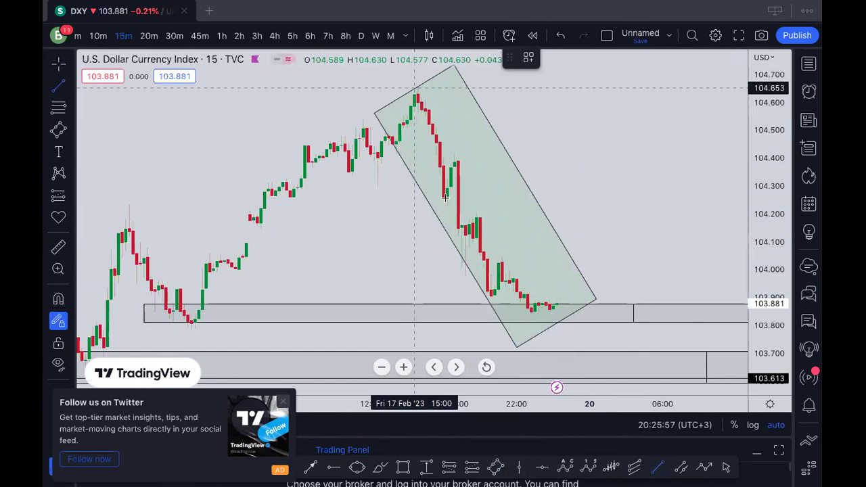
pyautogui.moveTo(415, 92); pyautogui.dragTo(444, 198)
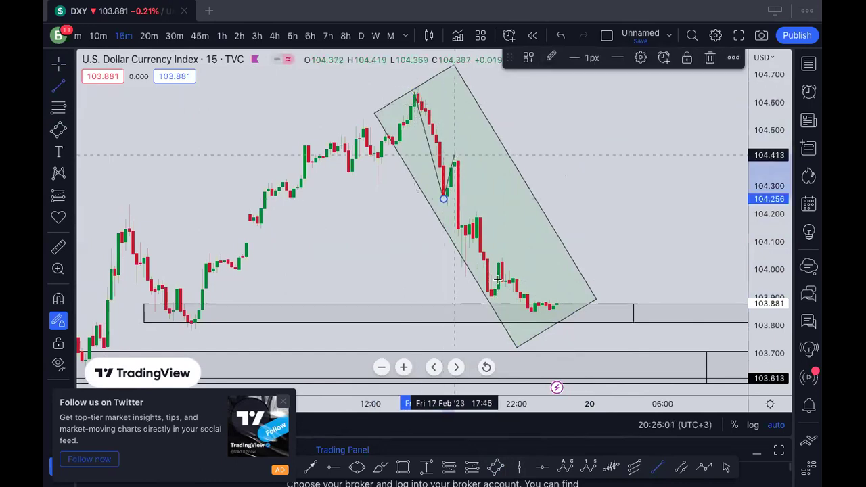
pyautogui.moveTo(454, 155); pyautogui.dragTo(494, 298)
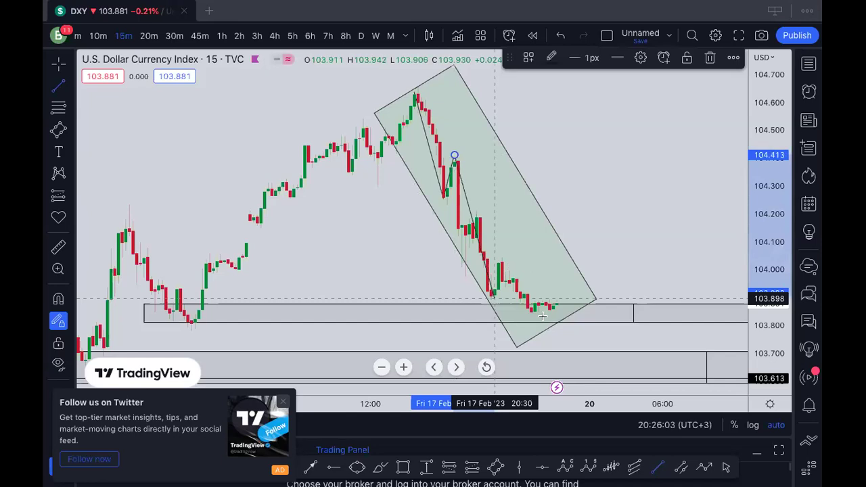
pyautogui.moveTo(501, 262); pyautogui.dragTo(542, 312)
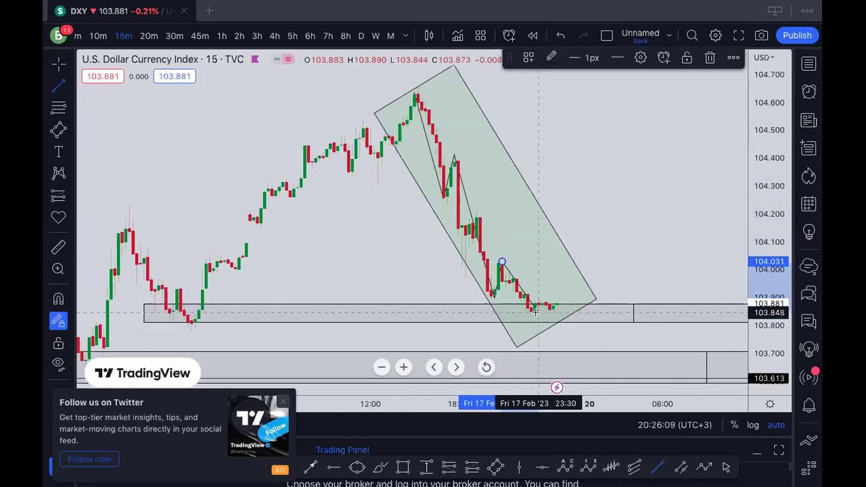
pyautogui.click(535, 311)
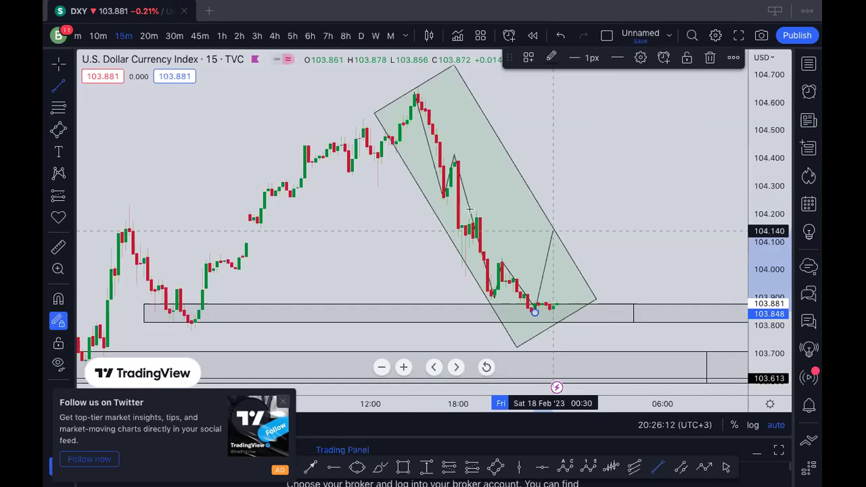
pyautogui.click(554, 231)
pyautogui.click(579, 300)
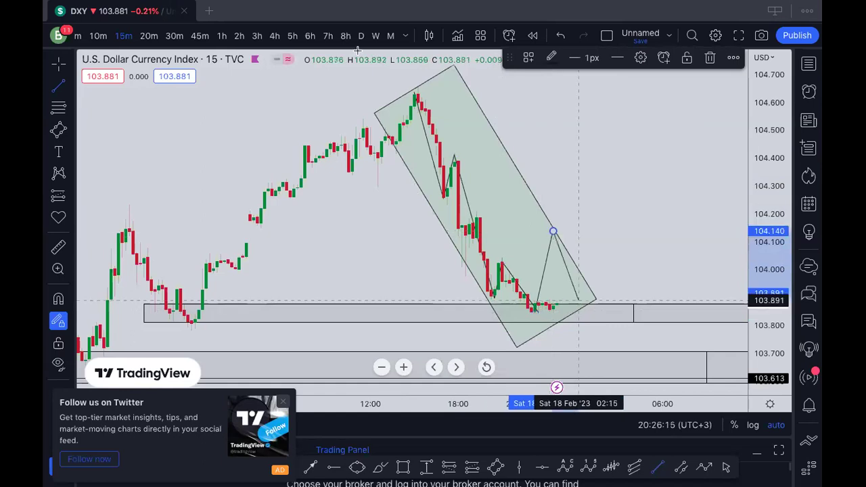
pyautogui.click(228, 37)
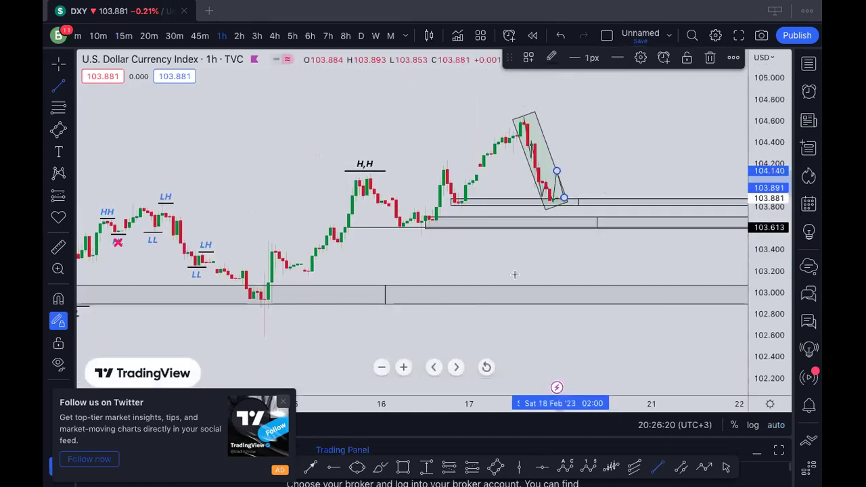
# - Dismiss the price-scale menu and zoom the 1-hour DXY chart out to show more history
pyautogui.rightClick(770, 176)
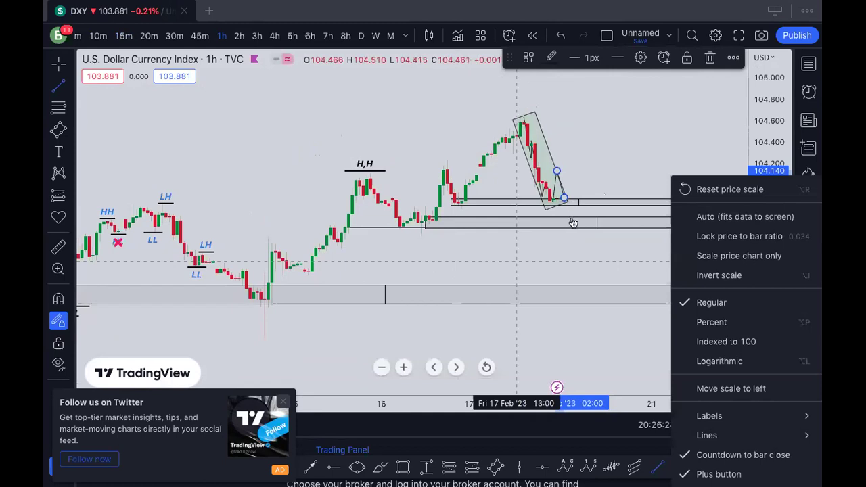
pyautogui.click(572, 222)
pyautogui.click(423, 226)
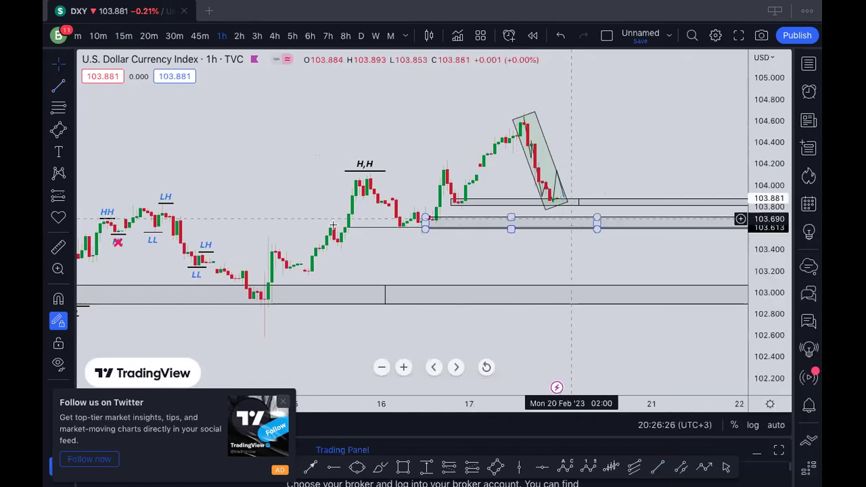
pyautogui.moveTo(444, 232); pyautogui.dragTo(446, 232)
pyautogui.hotkey('ctrl', 'Down')
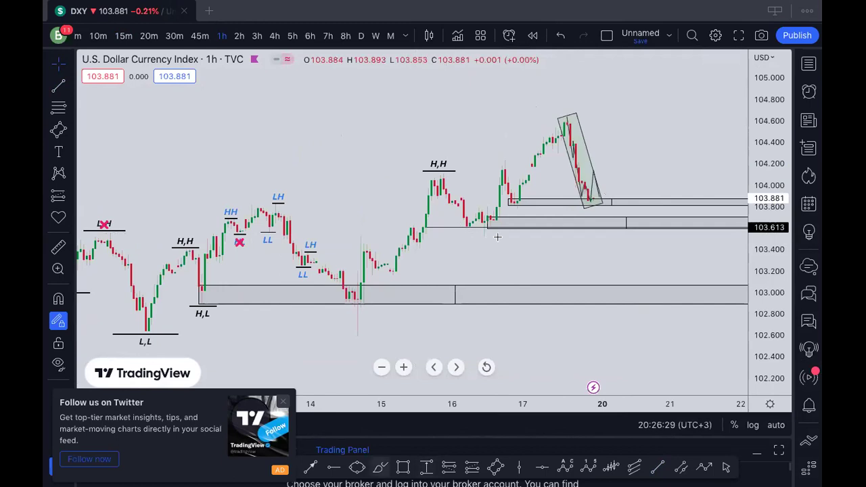
# - Brush curved marks under the lows near 103.6 and 102.8, plus a short mark near 104.3
pyautogui.moveTo(501, 233); pyautogui.dragTo(461, 234)
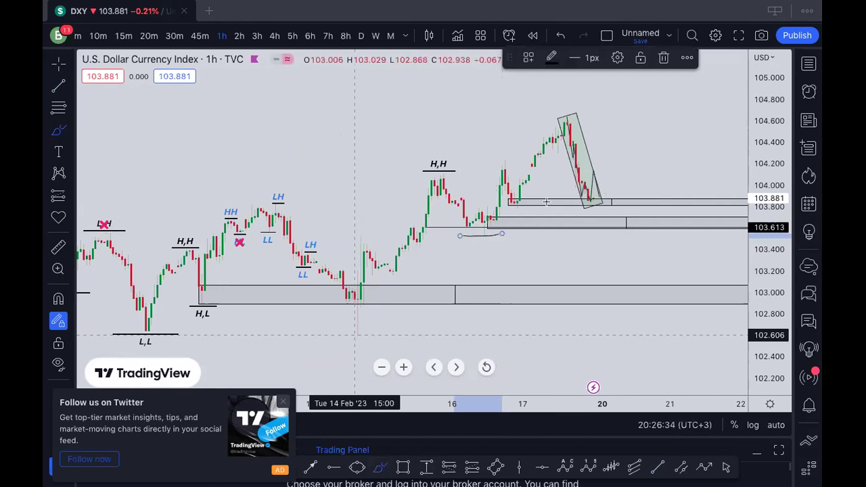
pyautogui.moveTo(352, 337); pyautogui.dragTo(384, 332)
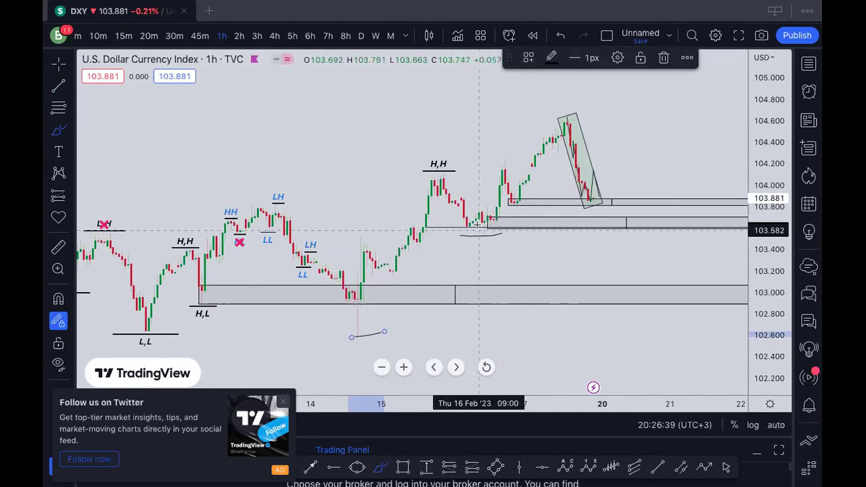
pyautogui.moveTo(484, 224); pyautogui.dragTo(489, 219)
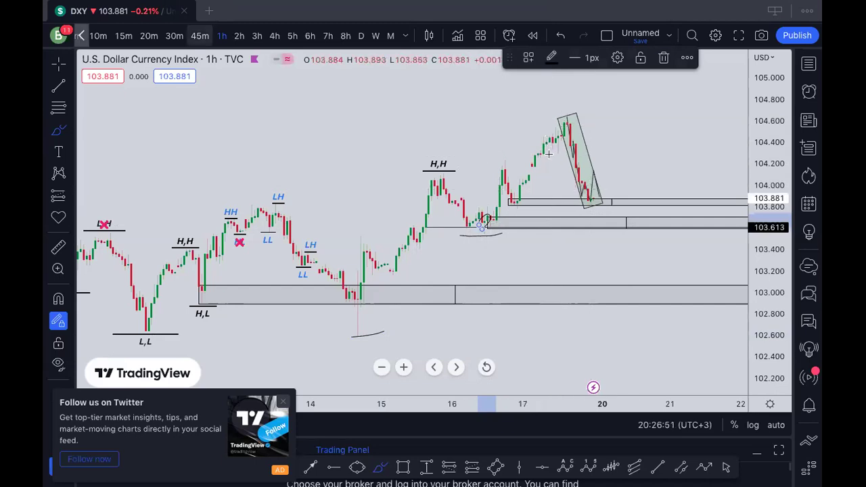
pyautogui.moveTo(564, 157); pyautogui.dragTo(552, 153)
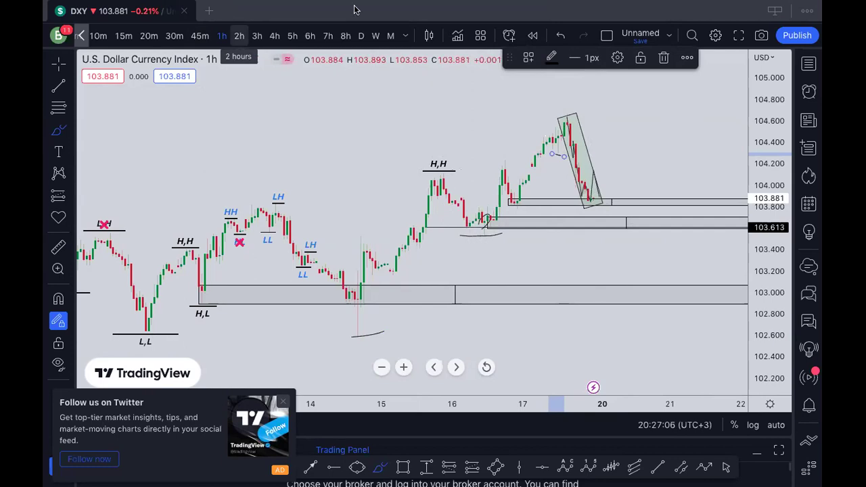
# - Put DXY on the 2-hour interval, then load the EURUSD chart from the watchlist
pyautogui.click(240, 36)
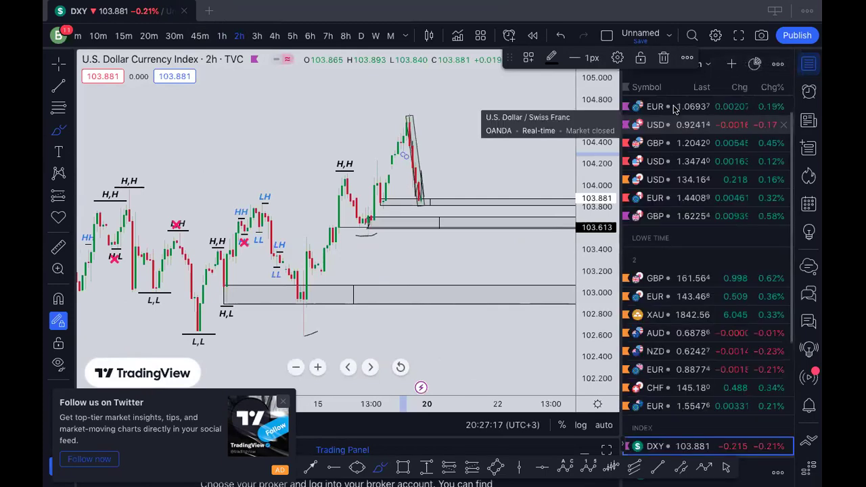
pyautogui.click(674, 109)
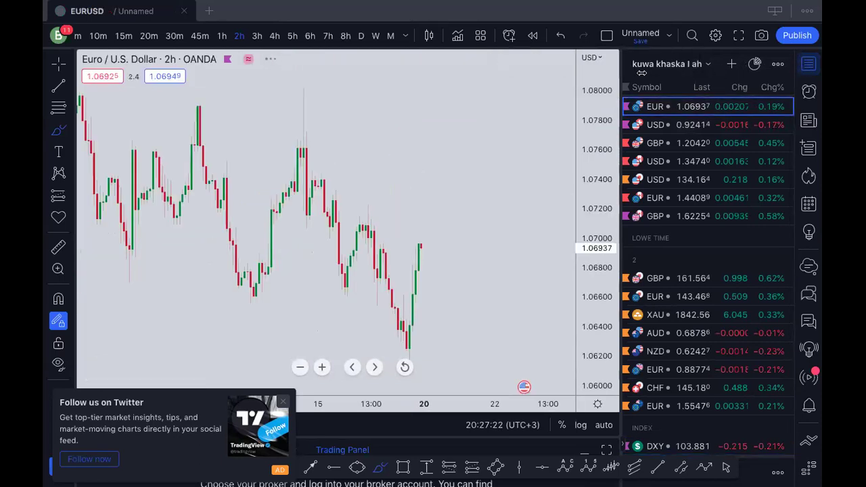
# - Hide the watchlist, set EURUSD to 4-hour candles and scroll across the marked structure
pyautogui.hotkey('alt', 'w')
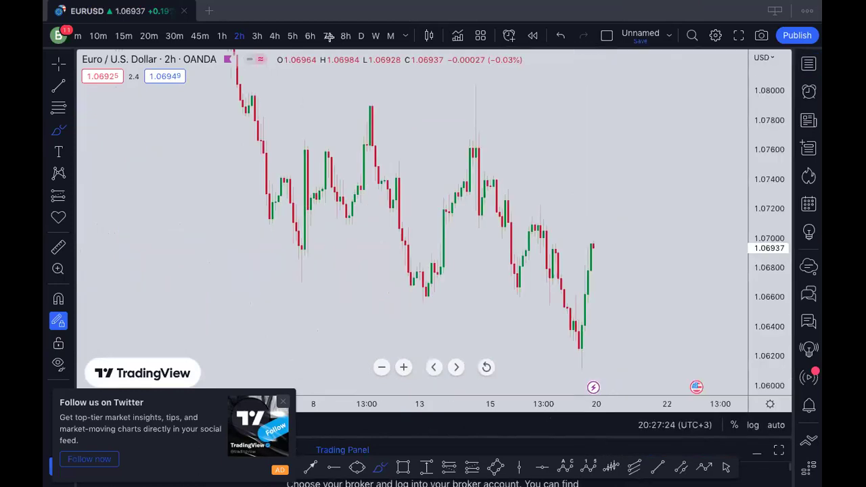
pyautogui.click(274, 36)
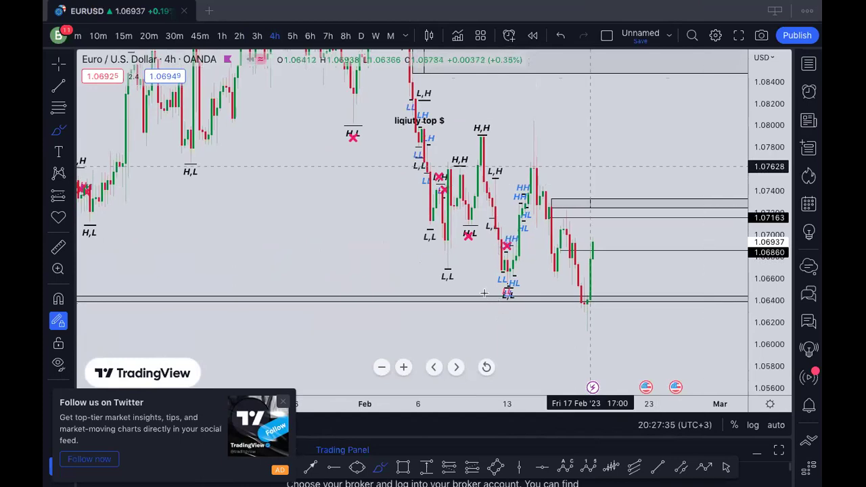
pyautogui.hscroll(2, 484, 293)
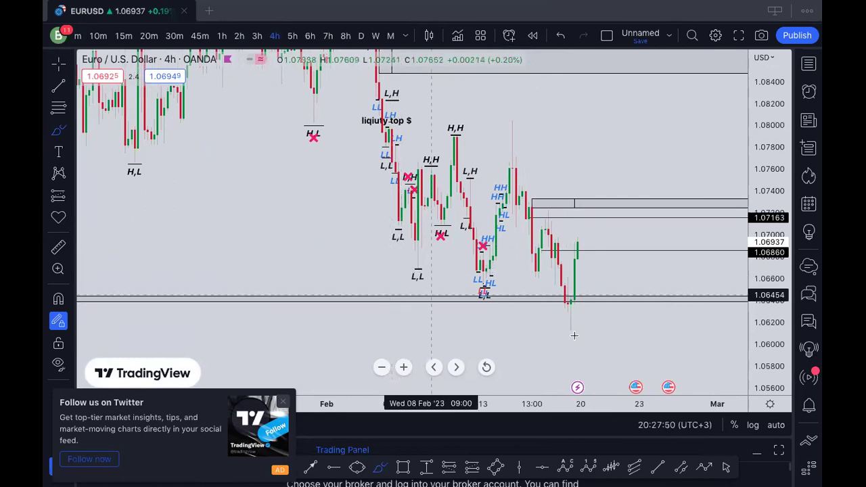
# - Draw a rising trend line from the low near 1.0660 to the 1.07651 high, then view 1-hour
pyautogui.click(237, 39)
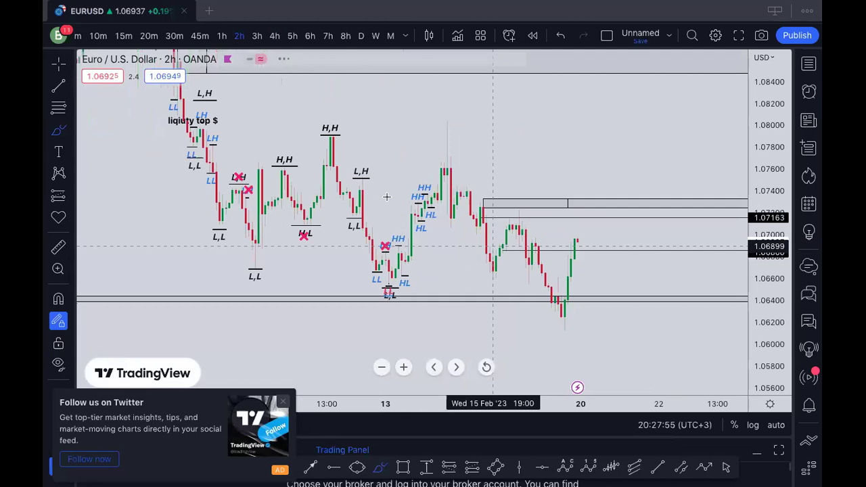
pyautogui.scroll(-2, 409, 190)
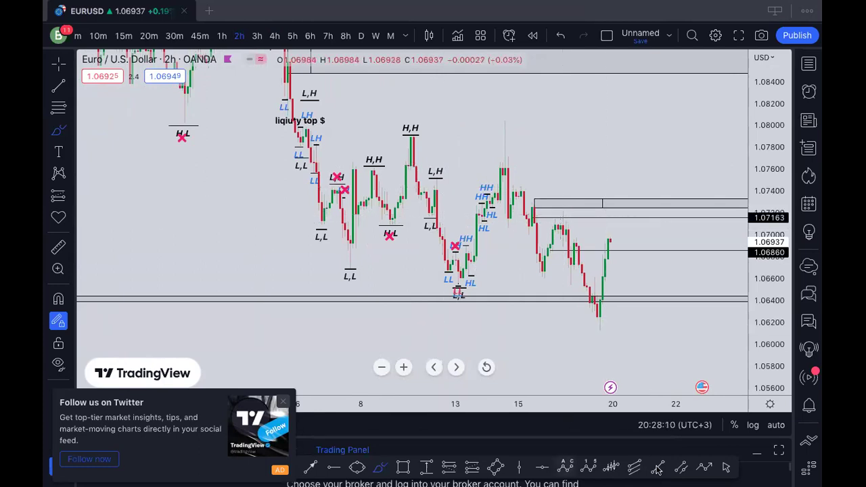
pyautogui.hotkey('alt', 't')
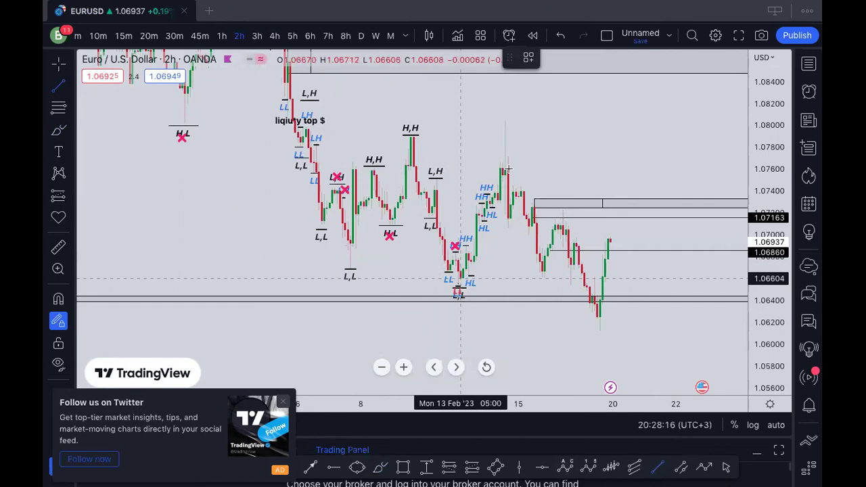
pyautogui.moveTo(466, 279)
pyautogui.mouseDown()
pyautogui.moveTo(509, 167)
pyautogui.moveTo(501, 164)
pyautogui.mouseUp()
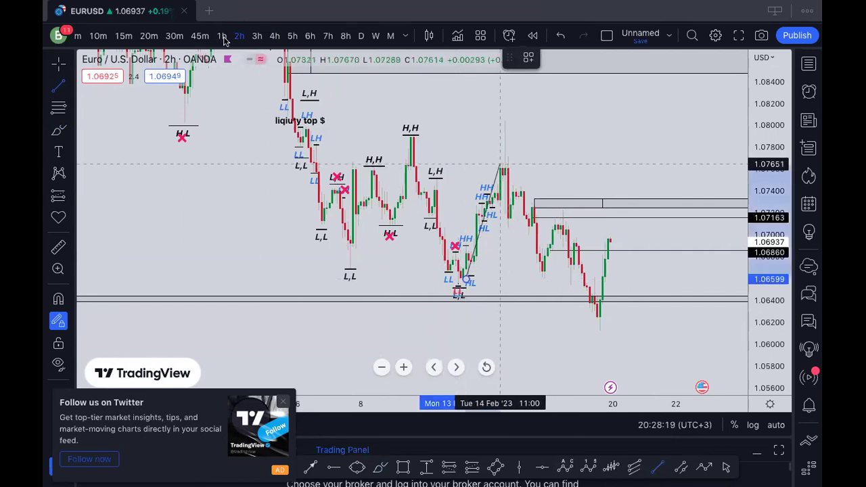
pyautogui.click(222, 35)
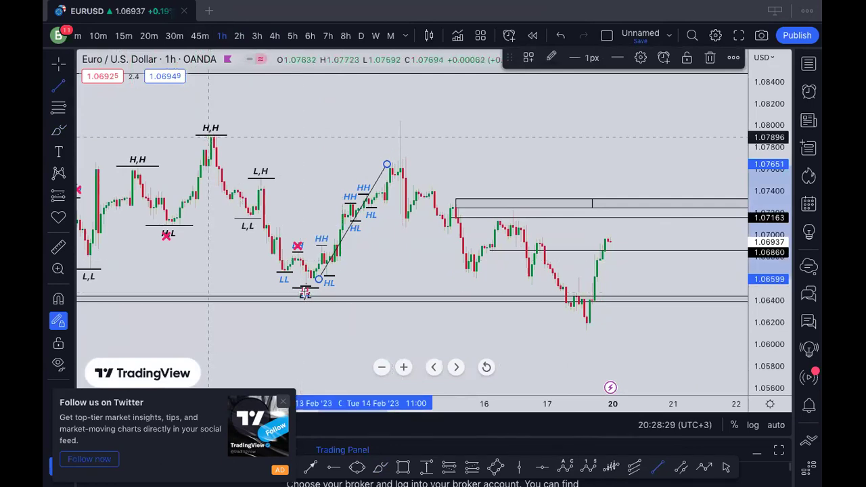
# - Draw a line from the H,H peak to the L,L low, undo both downward lines, view 15-minute
pyautogui.moveTo(209, 138)
pyautogui.mouseDown()
pyautogui.moveTo(305, 291)
pyautogui.moveTo(398, 127)
pyautogui.moveTo(553, 304)
pyautogui.moveTo(589, 326)
pyautogui.mouseUp()
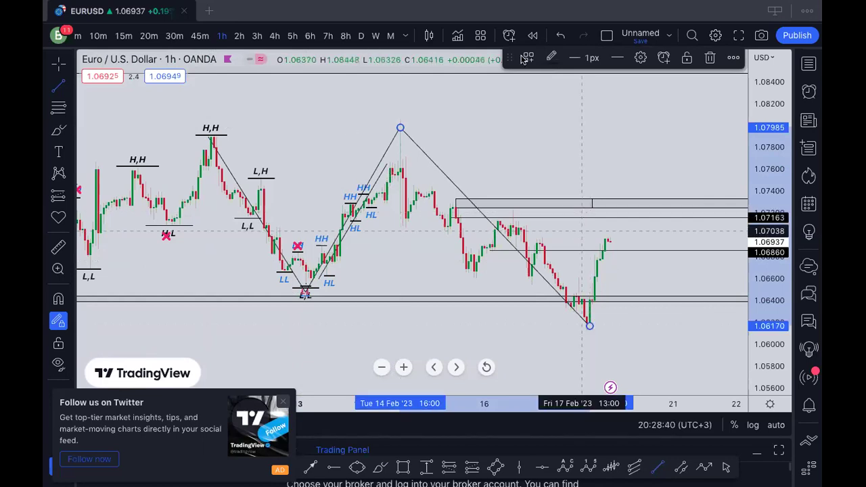
pyautogui.click(562, 37)
pyautogui.click(561, 38)
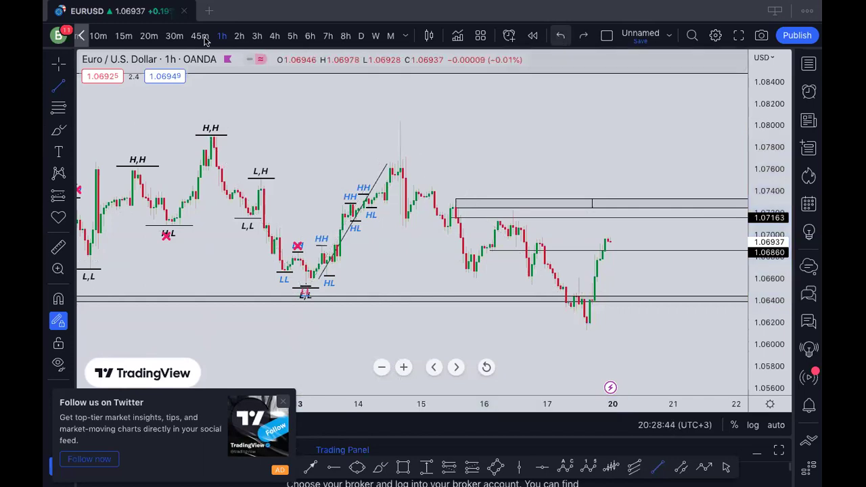
pyautogui.click(124, 36)
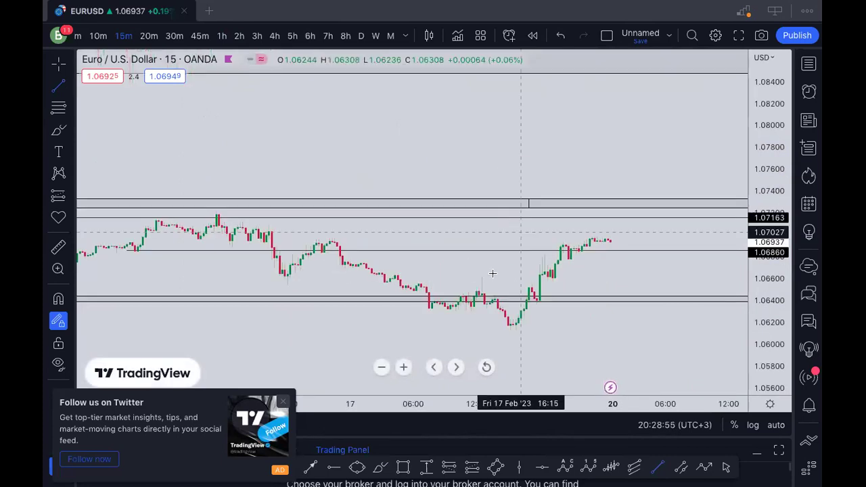
# - Draw a short level at 1.06632 and a rising line from the 1.06170 low, then switch to 1-hour
pyautogui.click(475, 275)
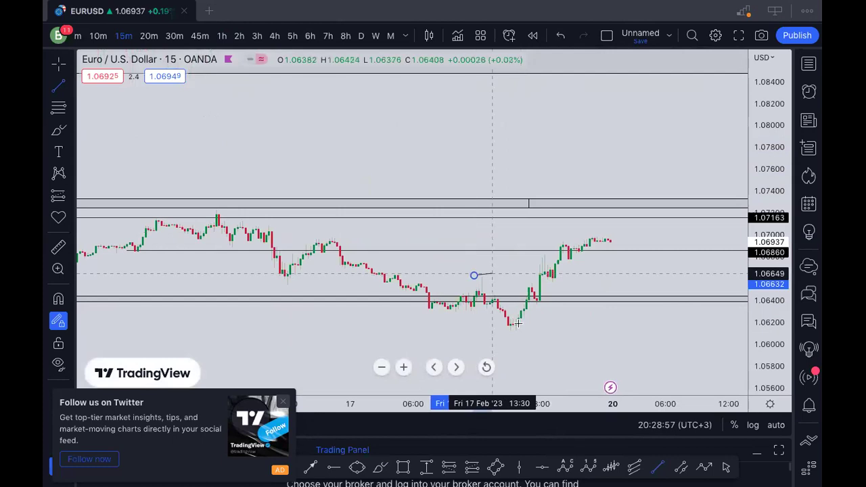
pyautogui.click(516, 321)
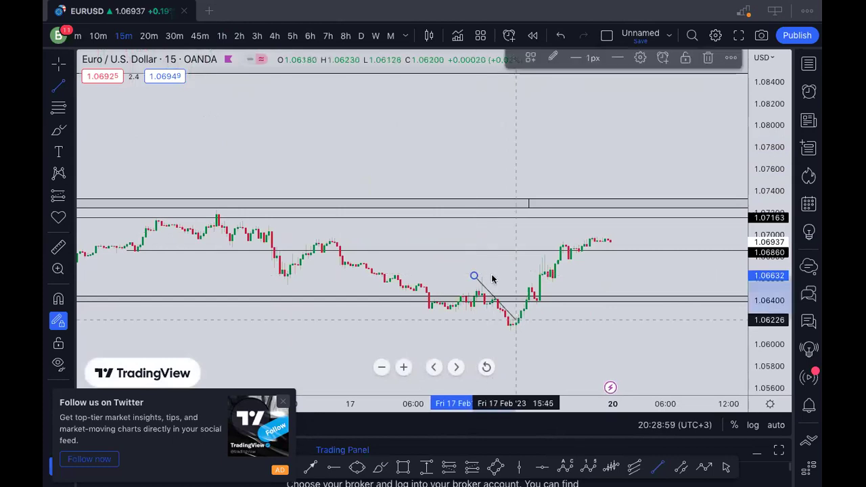
pyautogui.click(493, 277)
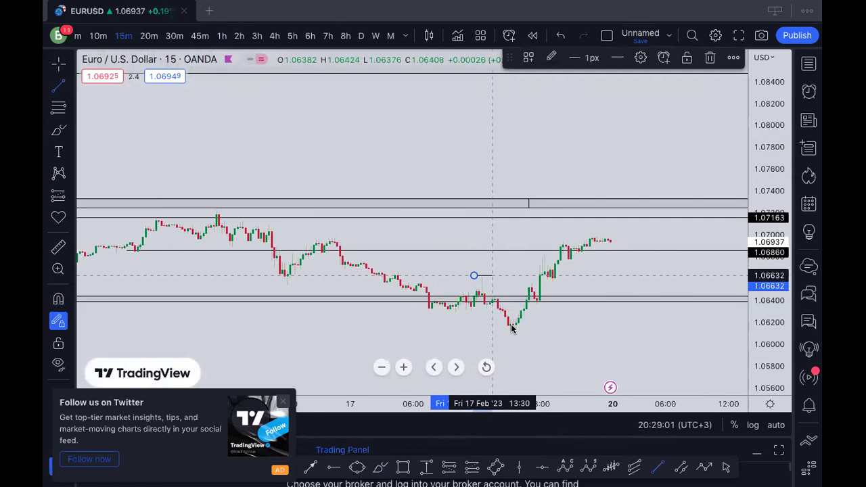
pyautogui.moveTo(513, 326); pyautogui.dragTo(613, 234)
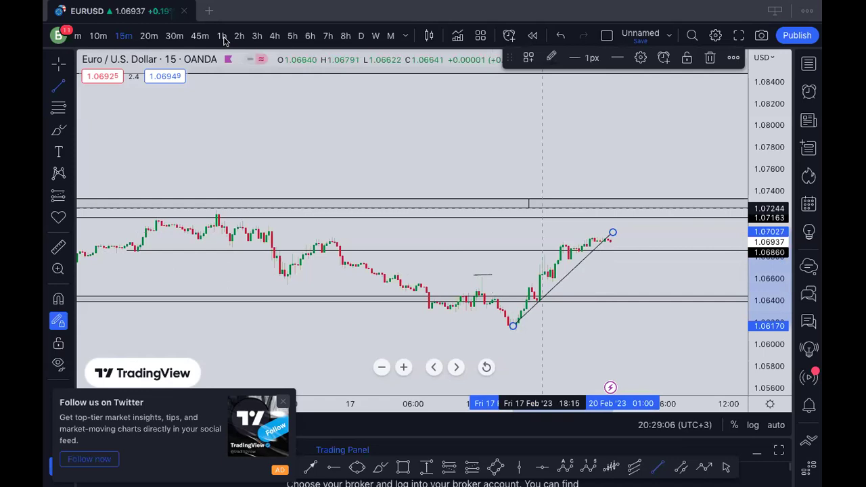
pyautogui.click(222, 36)
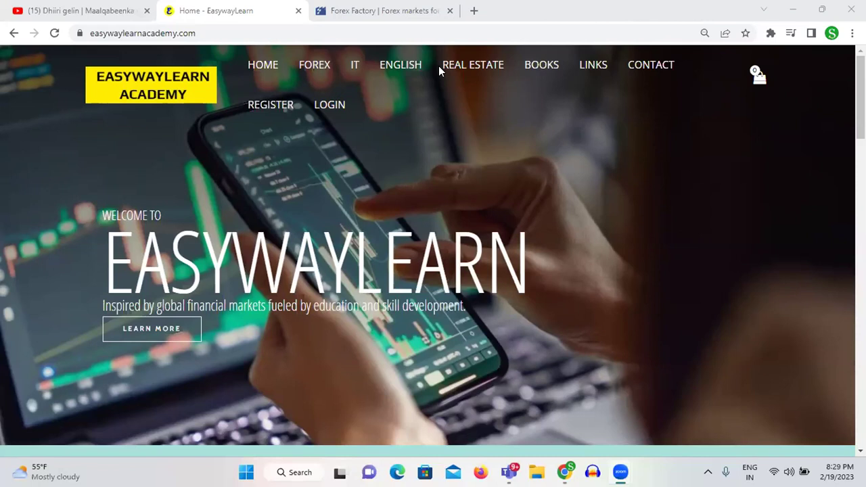
# - Bring up the Forex Factory calendar for Feb 19–26, 2023 in Chrome
pyautogui.click(335, 17)
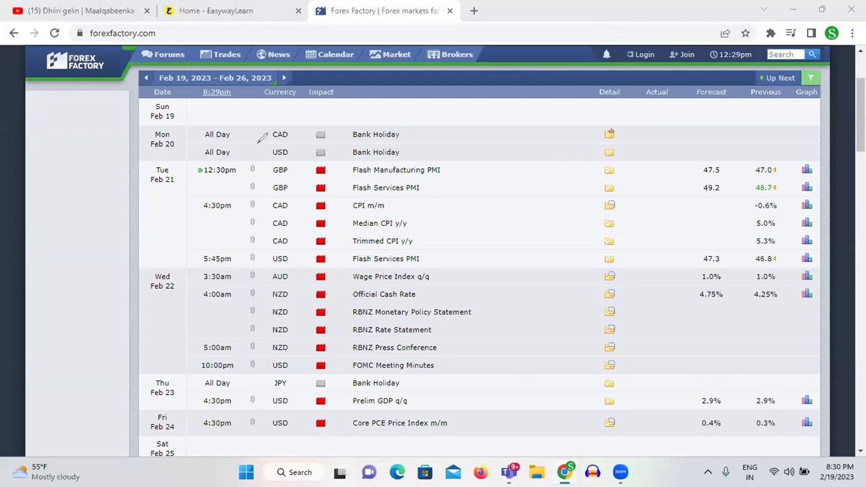
pyautogui.moveTo(257, 140)
pyautogui.mouseDown()
pyautogui.moveTo(305, 116)
pyautogui.moveTo(300, 152)
pyautogui.moveTo(258, 142)
pyautogui.moveTo(315, 124)
pyautogui.moveTo(306, 125)
pyautogui.moveTo(421, 129)
pyautogui.moveTo(383, 150)
pyautogui.moveTo(298, 145)
pyautogui.mouseUp()
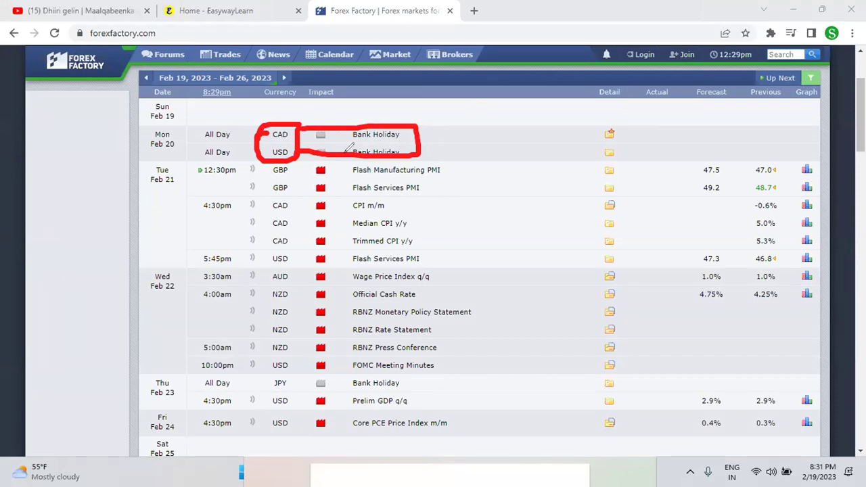
pyautogui.moveTo(340, 131); pyautogui.dragTo(400, 120)
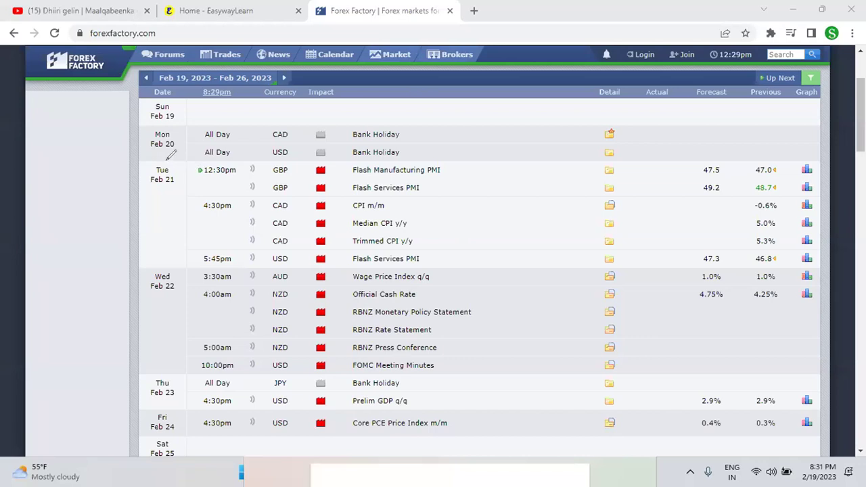
pyautogui.moveTo(171, 155); pyautogui.dragTo(338, 163)
pyautogui.moveTo(187, 186)
pyautogui.mouseDown()
pyautogui.moveTo(177, 265)
pyautogui.moveTo(472, 266)
pyautogui.mouseUp()
pyautogui.moveTo(230, 169)
pyautogui.mouseDown()
pyautogui.moveTo(243, 179)
pyautogui.moveTo(284, 174)
pyautogui.mouseUp()
pyautogui.moveTo(251, 202); pyautogui.dragTo(291, 202)
pyautogui.moveTo(252, 229)
pyautogui.mouseDown()
pyautogui.moveTo(264, 238)
pyautogui.moveTo(290, 216)
pyautogui.moveTo(264, 253)
pyautogui.moveTo(297, 241)
pyautogui.mouseUp()
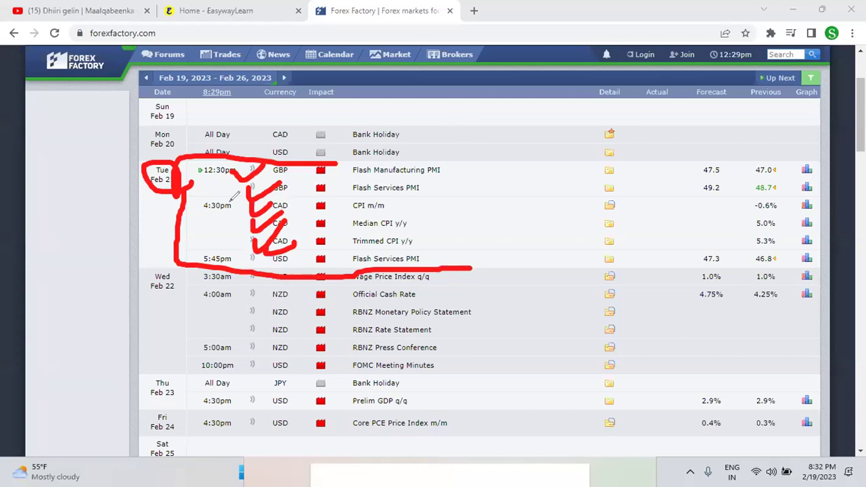
pyautogui.moveTo(317, 165); pyautogui.dragTo(184, 264)
pyautogui.moveTo(183, 145); pyautogui.dragTo(261, 281)
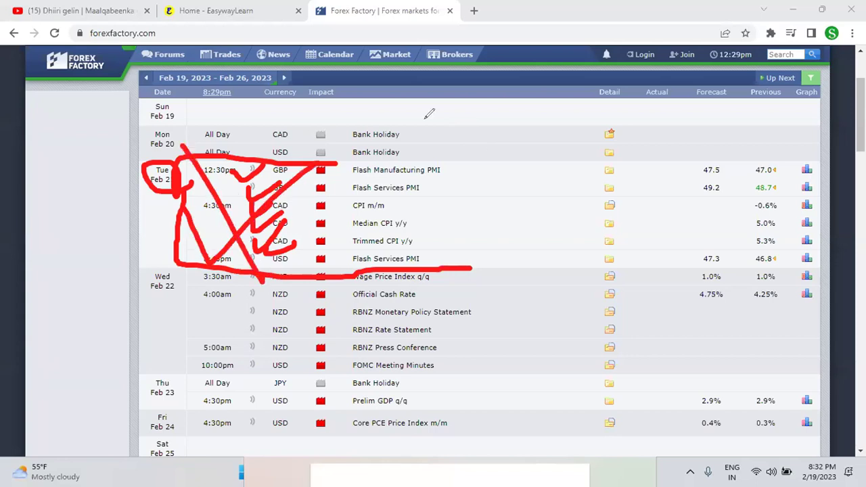
pyautogui.press('e')
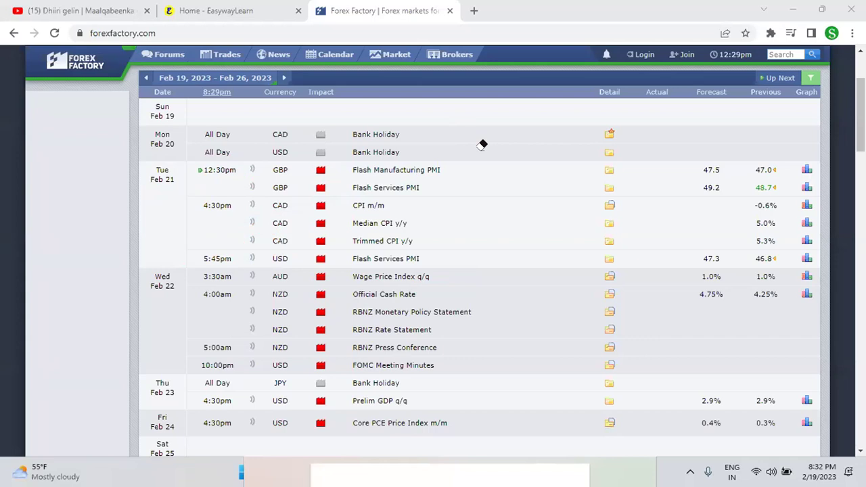
pyautogui.press('Escape')
# - Circle Wed Feb 22 in red, bracket its events and tick the NZD and FOMC rows
pyautogui.moveTo(150, 291)
pyautogui.mouseDown()
pyautogui.moveTo(146, 264)
pyautogui.moveTo(167, 253)
pyautogui.moveTo(183, 259)
pyautogui.moveTo(181, 290)
pyautogui.moveTo(162, 298)
pyautogui.moveTo(150, 290)
pyautogui.mouseUp()
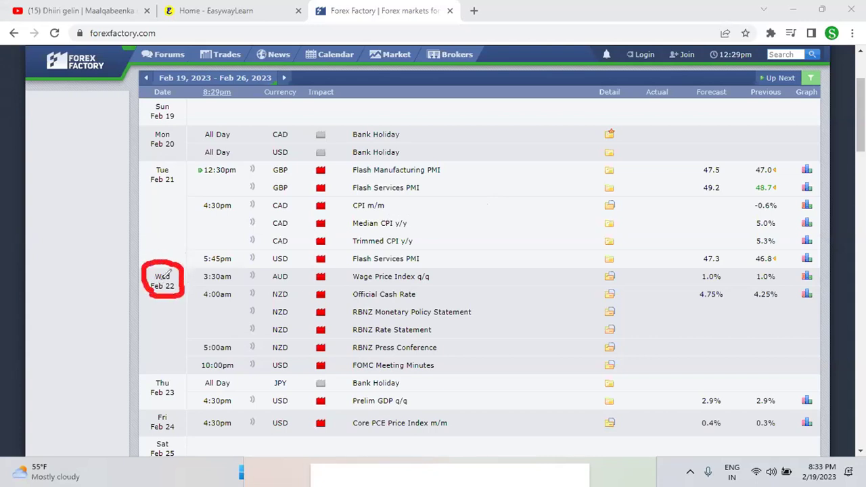
pyautogui.moveTo(180, 262)
pyautogui.mouseDown()
pyautogui.moveTo(140, 262)
pyautogui.moveTo(131, 348)
pyautogui.moveTo(140, 361)
pyautogui.moveTo(180, 369)
pyautogui.moveTo(233, 366)
pyautogui.mouseUp()
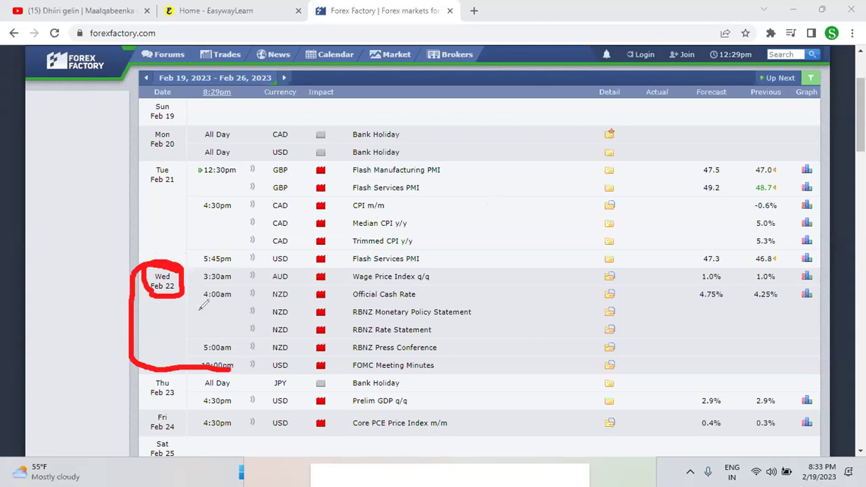
pyautogui.moveTo(178, 268)
pyautogui.mouseDown()
pyautogui.moveTo(281, 260)
pyautogui.moveTo(253, 284)
pyautogui.moveTo(273, 265)
pyautogui.moveTo(244, 320)
pyautogui.moveTo(274, 313)
pyautogui.mouseUp()
pyautogui.moveTo(245, 330)
pyautogui.mouseDown()
pyautogui.moveTo(275, 336)
pyautogui.moveTo(271, 369)
pyautogui.moveTo(296, 344)
pyautogui.mouseUp()
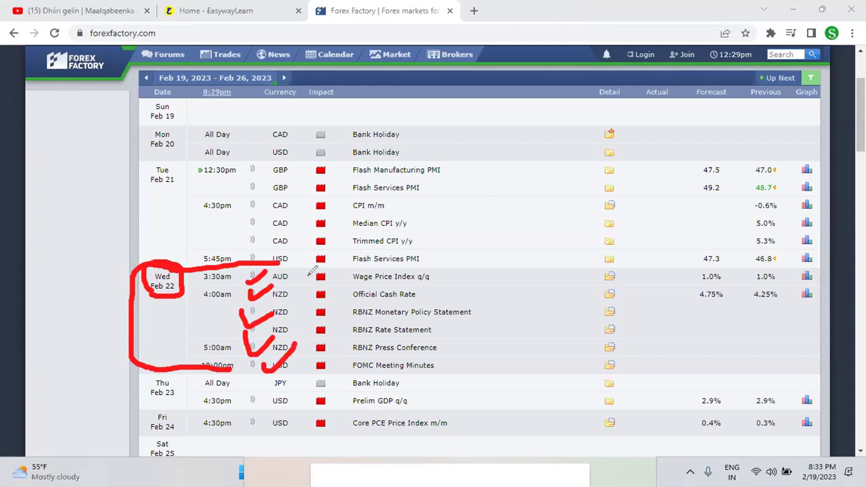
pyautogui.moveTo(299, 272)
pyautogui.mouseDown()
pyautogui.moveTo(342, 301)
pyautogui.moveTo(346, 365)
pyautogui.moveTo(306, 374)
pyautogui.moveTo(309, 265)
pyautogui.mouseUp()
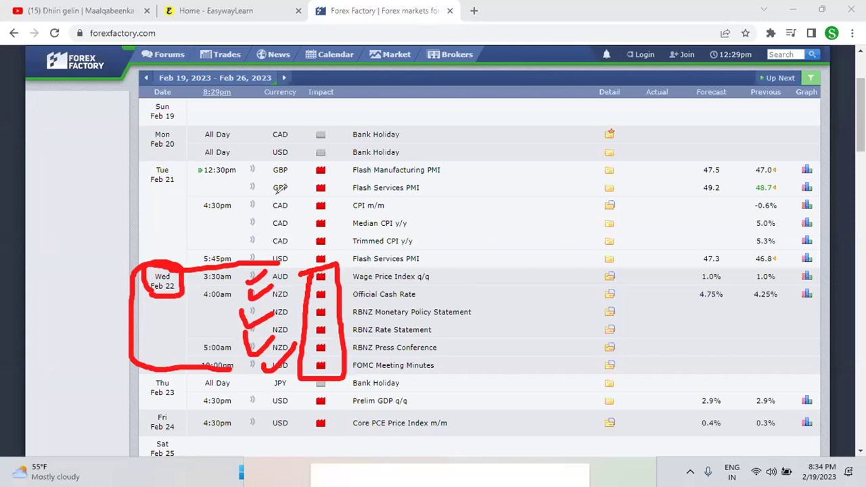
# - Circle the Feb 23 JPY and USD events, then erase every red mark, including the Wed Feb 22 circle
pyautogui.moveTo(292, 379)
pyautogui.mouseDown()
pyautogui.moveTo(260, 399)
pyautogui.moveTo(284, 414)
pyautogui.moveTo(298, 396)
pyautogui.moveTo(295, 379)
pyautogui.moveTo(310, 388)
pyautogui.moveTo(358, 368)
pyautogui.moveTo(304, 386)
pyautogui.moveTo(302, 406)
pyautogui.moveTo(401, 398)
pyautogui.moveTo(322, 383)
pyautogui.mouseUp()
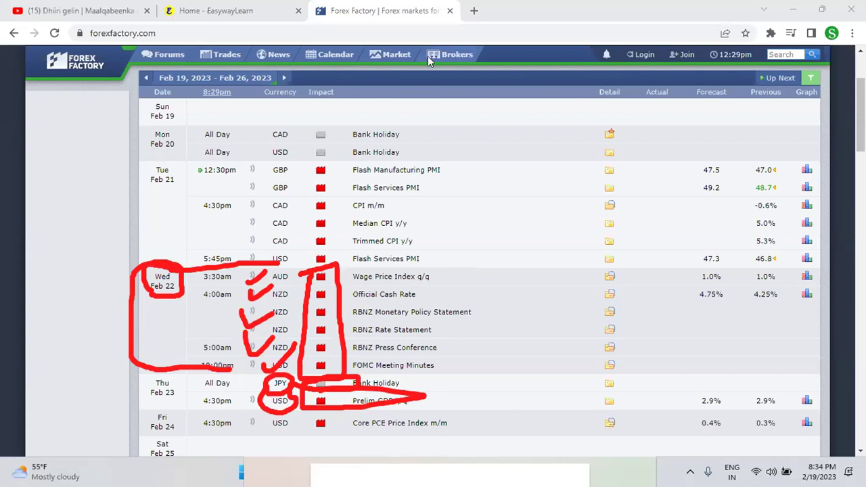
pyautogui.moveTo(362, 274)
pyautogui.mouseDown()
pyautogui.moveTo(318, 318)
pyautogui.moveTo(300, 277)
pyautogui.moveTo(180, 296)
pyautogui.mouseUp()
pyautogui.click(180, 296)
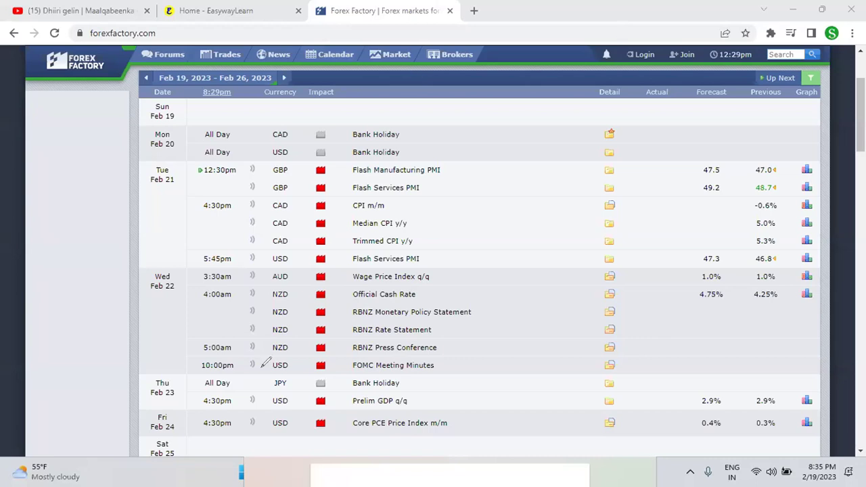
pyautogui.moveTo(164, 419)
pyautogui.mouseDown()
pyautogui.moveTo(172, 406)
pyautogui.moveTo(189, 440)
pyautogui.mouseUp()
pyautogui.moveTo(423, 421); pyautogui.dragTo(506, 380)
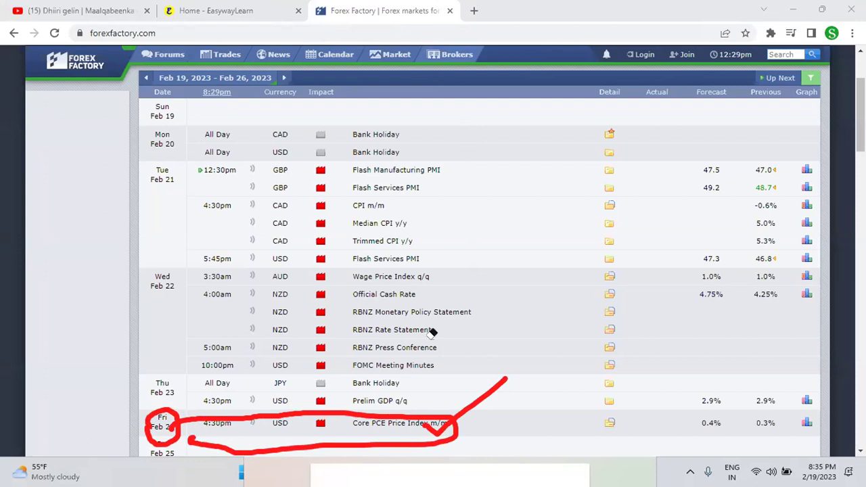
pyautogui.press('e')
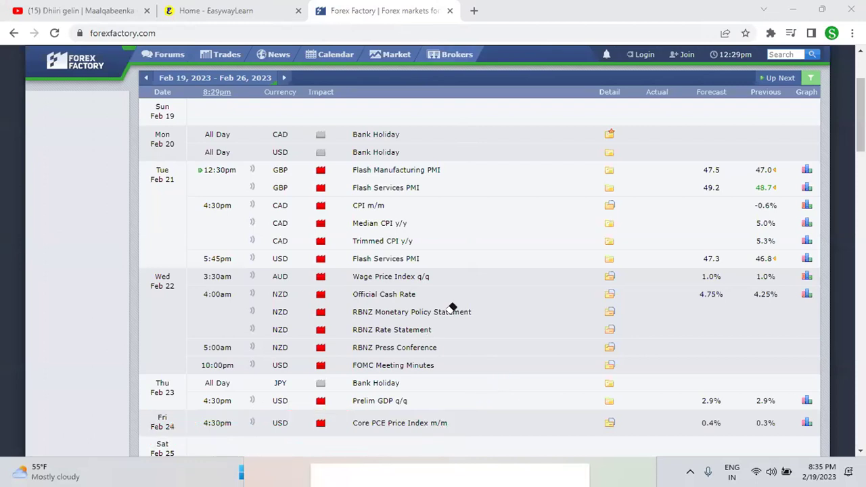
pyautogui.scroll(-5, 602, 180)
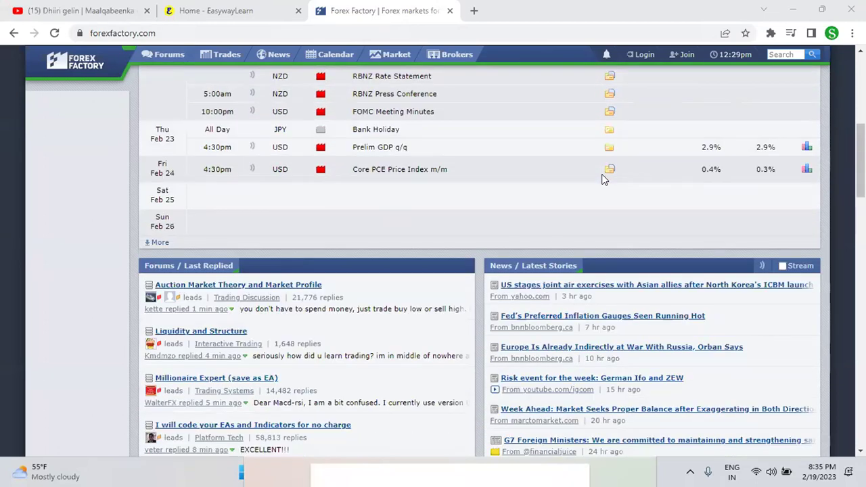
pyautogui.scroll(-1, 504, 88)
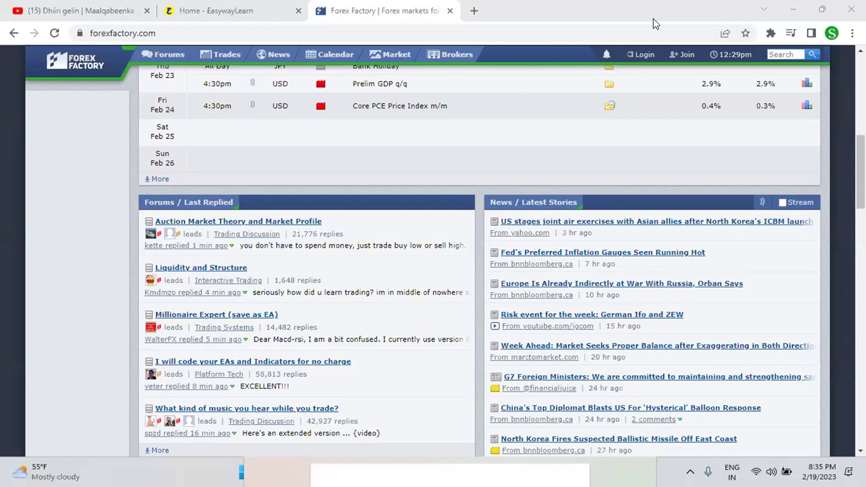
pyautogui.moveTo(469, 199); pyautogui.dragTo(819, 450)
pyautogui.moveTo(476, 239)
pyautogui.mouseDown()
pyautogui.moveTo(468, 301)
pyautogui.moveTo(508, 474)
pyautogui.mouseUp()
pyautogui.moveTo(614, 467)
pyautogui.mouseDown()
pyautogui.moveTo(860, 450)
pyautogui.moveTo(752, 433)
pyautogui.moveTo(677, 474)
pyautogui.mouseUp()
pyautogui.scroll(10, 450, 135)
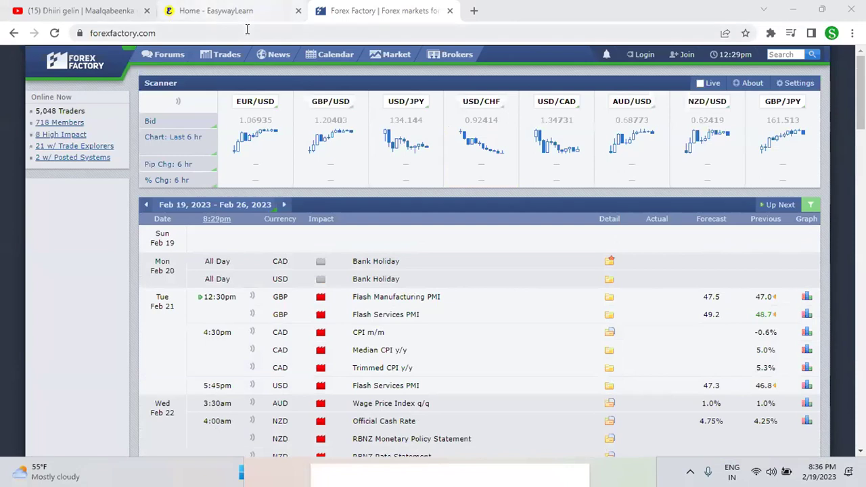